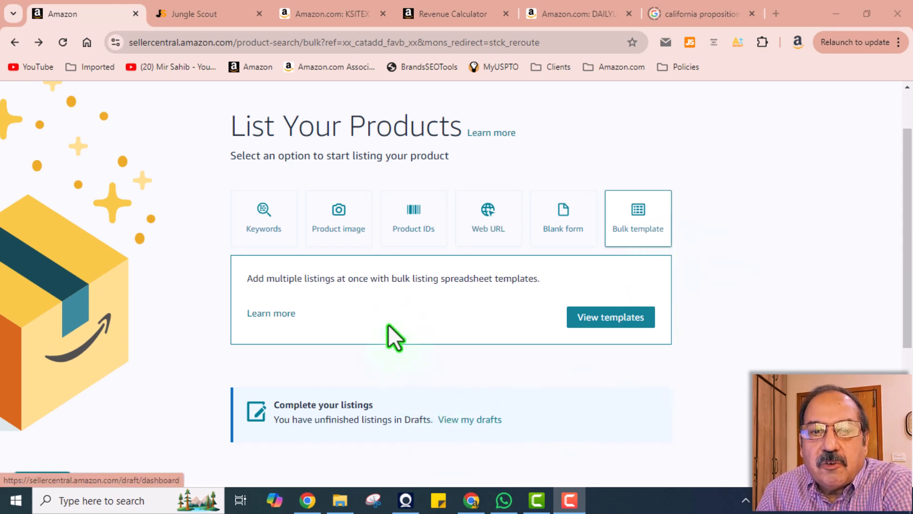
- Start a new listing from a product image, uploading and submitting "19 inch handle silver.jpg"
click(336, 228)
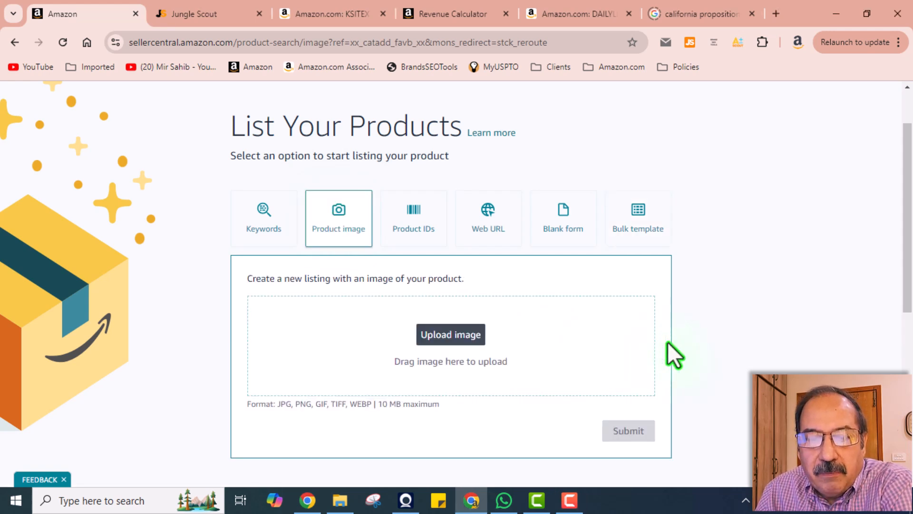
drag(709, 426, 436, 357)
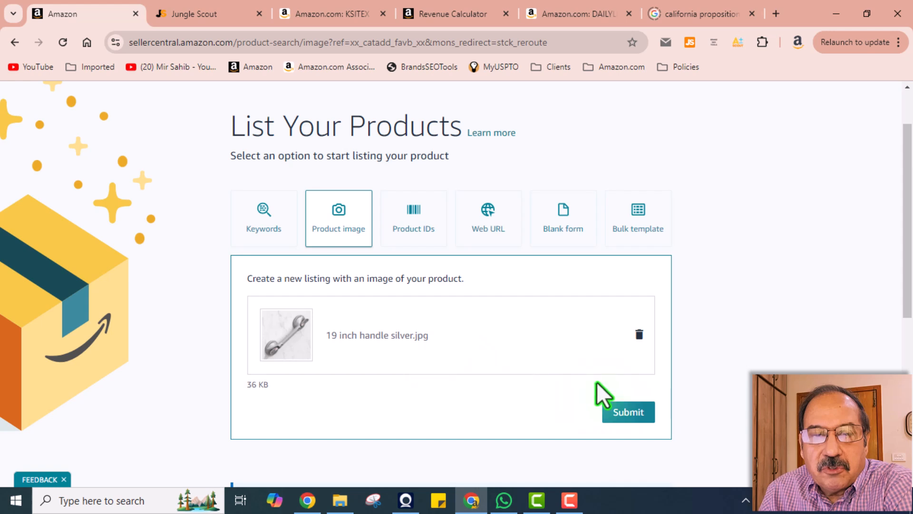
click(621, 411)
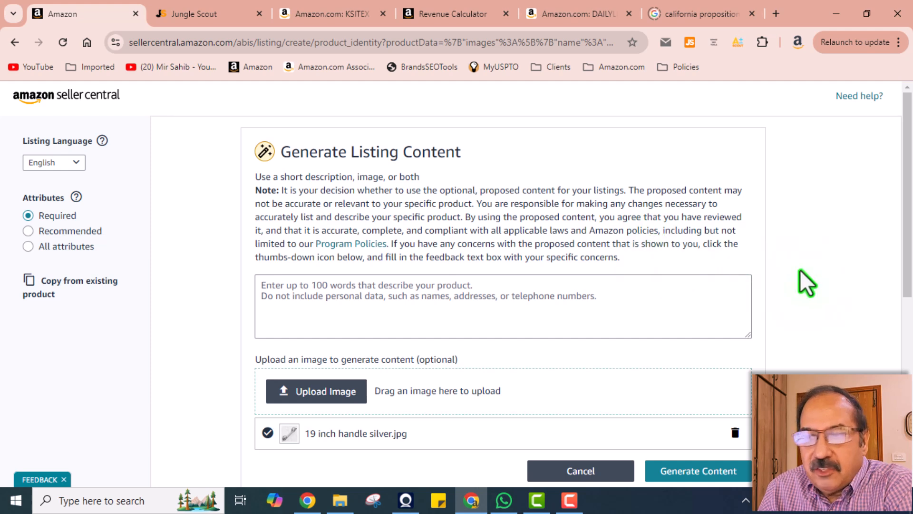
- Generate listing content from a description of a 19 inch bath grab handle with suction cups, no drilling, removable, with a red low-suction indicator
drag(907, 279, 908, 294)
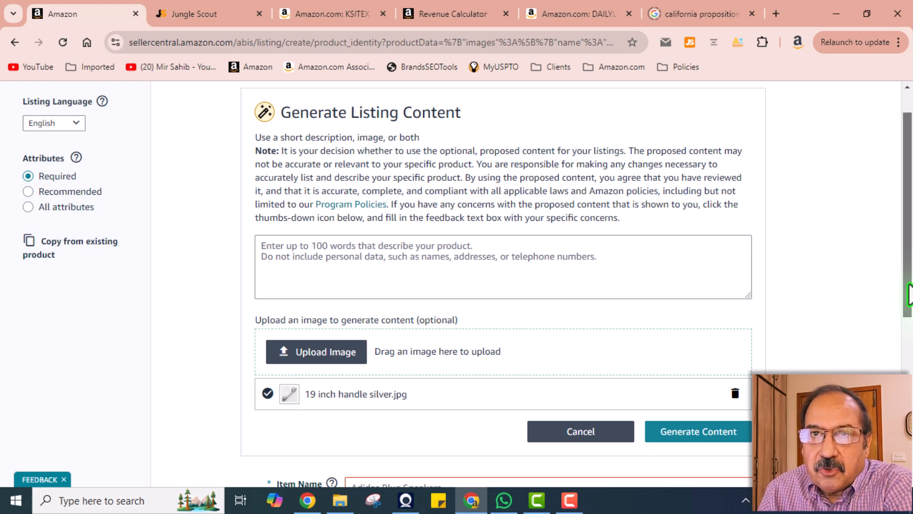
drag(908, 295, 908, 300)
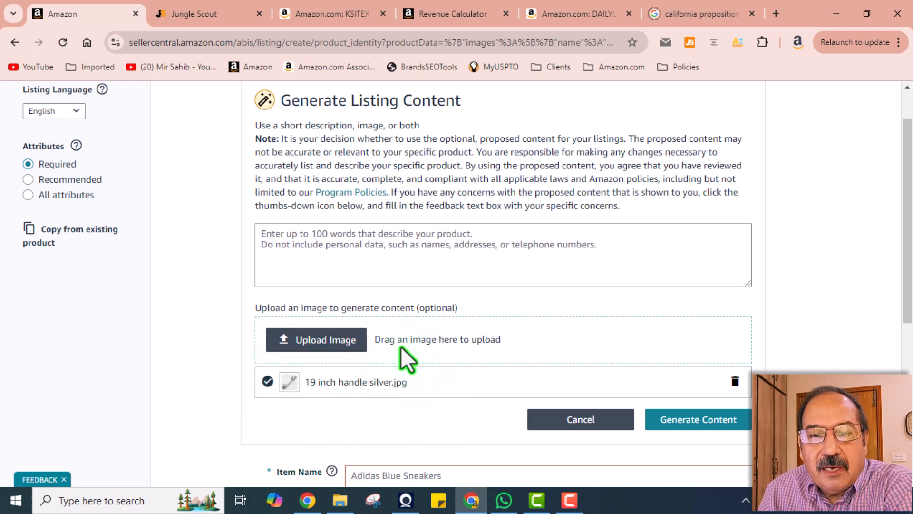
click(260, 238)
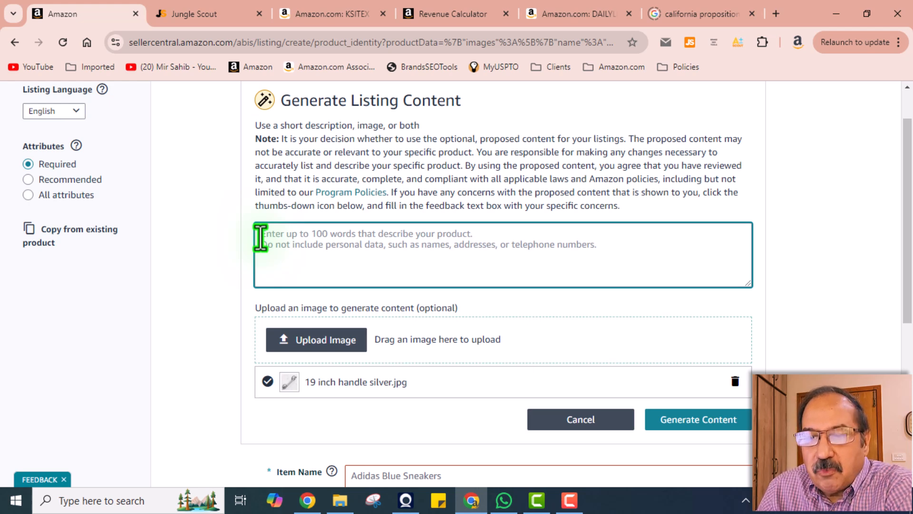
text(19 inch long bath grab handle with strong suction cups for elderly people,  No need of drilling or screws, Can be removed and fixed at another place easily, with red color warning indicator when suction pressure is low. can be used besides commode or bathe tub or anywhere in the room.)
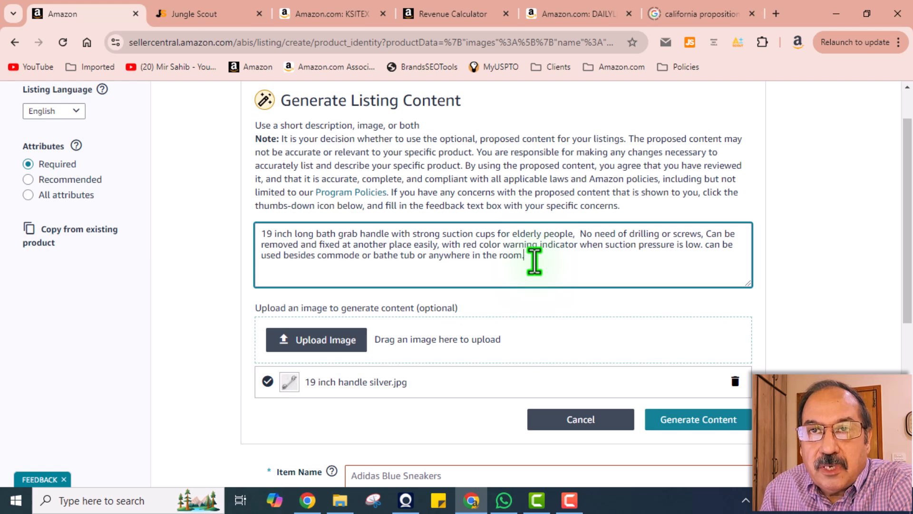
scroll(535, 261, down, 3)
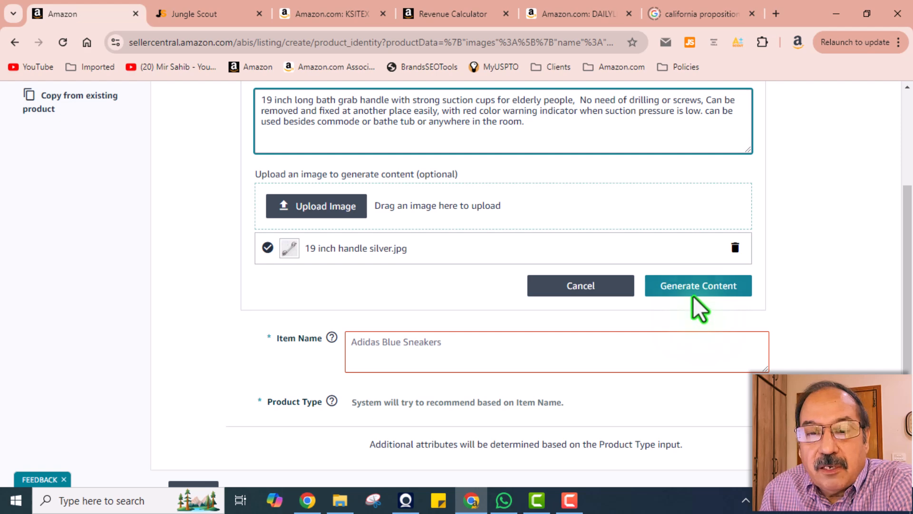
click(693, 292)
- Confirm Handrail as the product type and set the brand name to TRADE AND GLOBE
scroll(712, 267, down, 1)
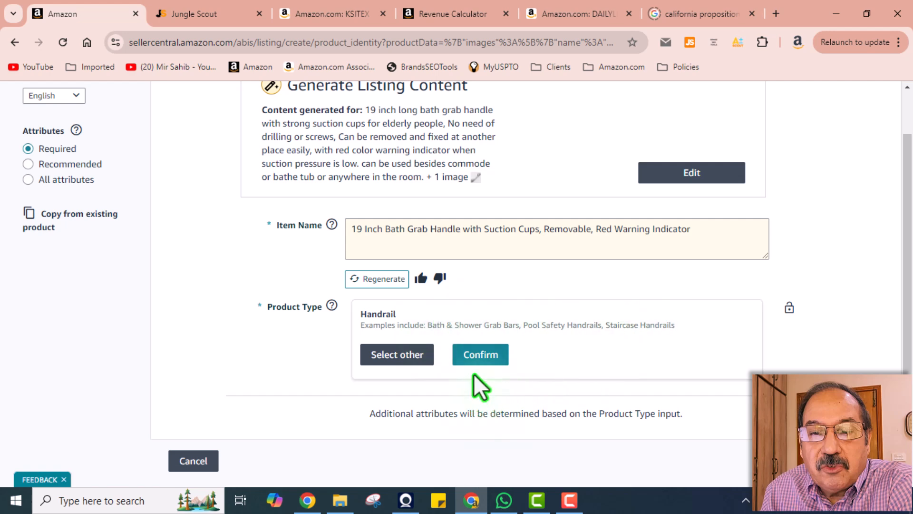
click(485, 356)
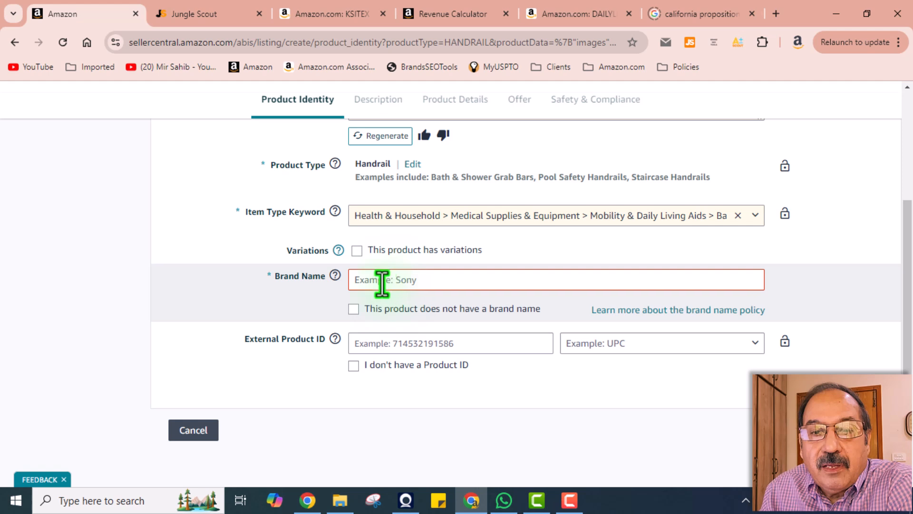
click(382, 284)
click(443, 310)
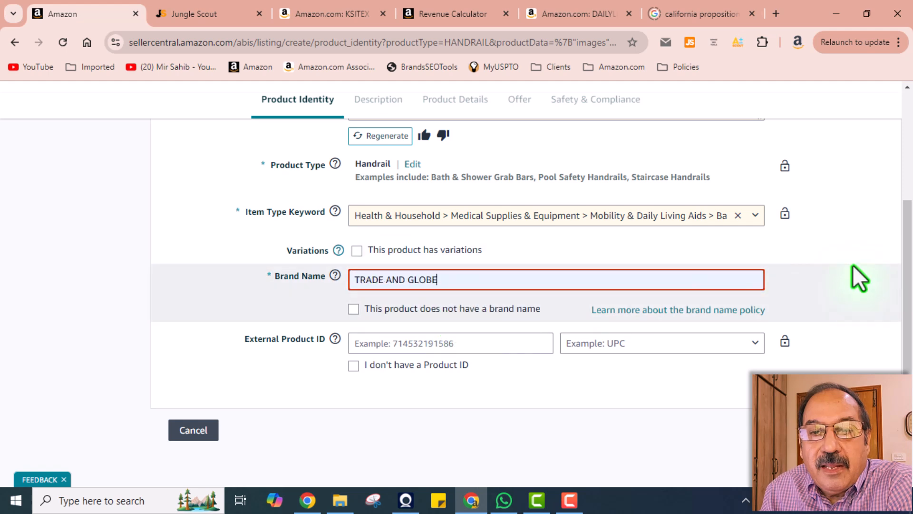
click(853, 264)
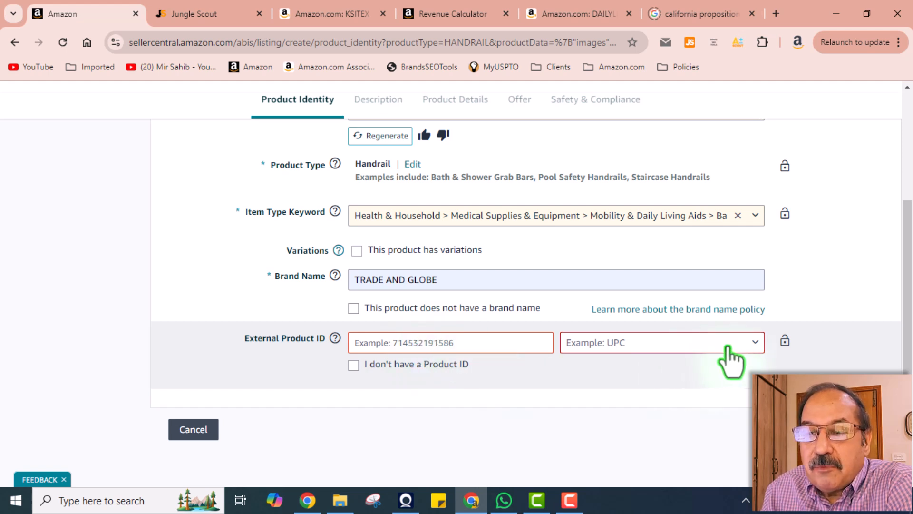
- Try UPC/EAN/GTIN and ASIN as the type of the external product ID
click(758, 358)
click(611, 408)
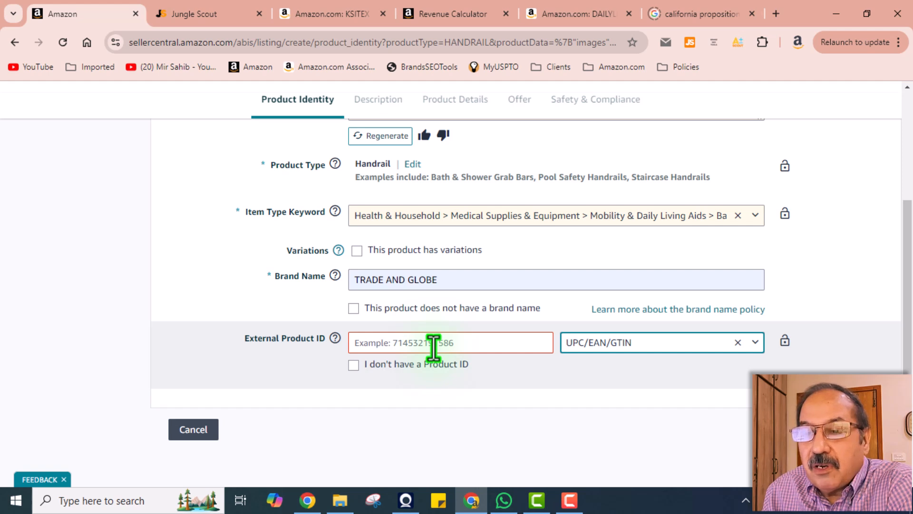
click(755, 345)
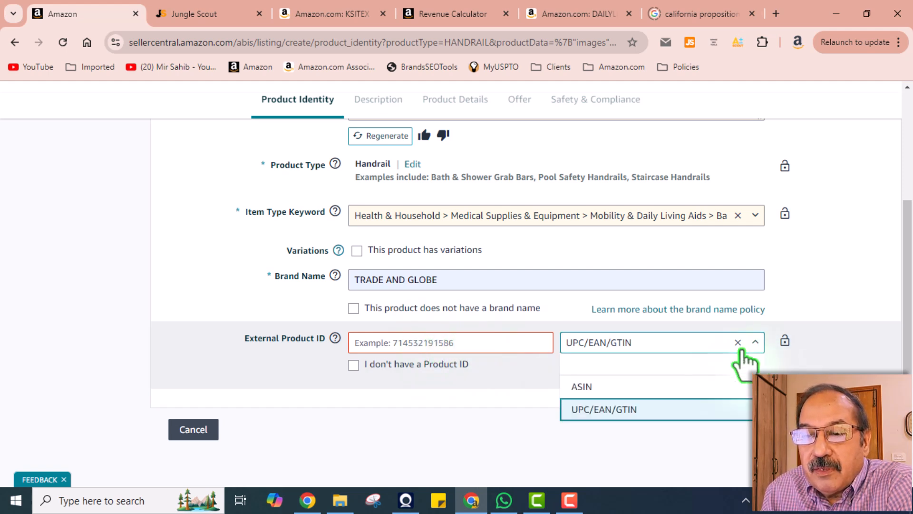
click(594, 387)
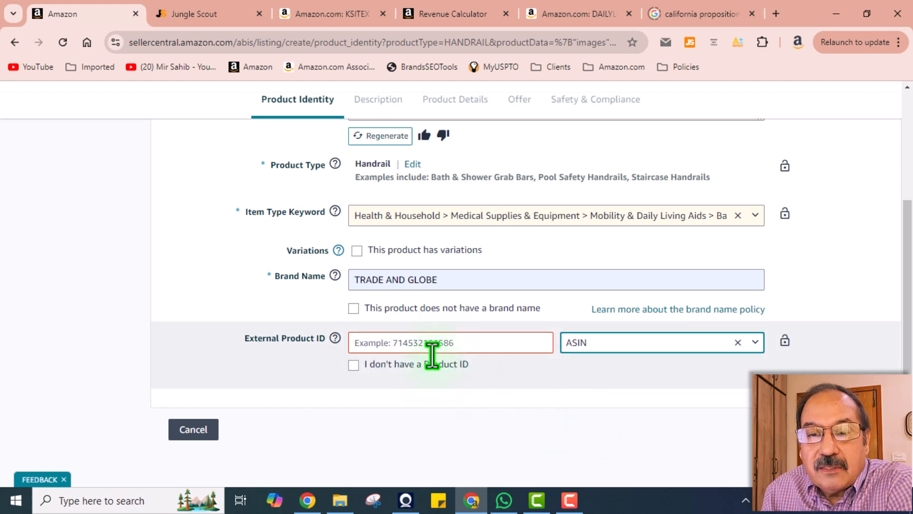
- Mark the product as having no product ID and review the brand authorization and UPC exemption notice
click(354, 365)
click(353, 365)
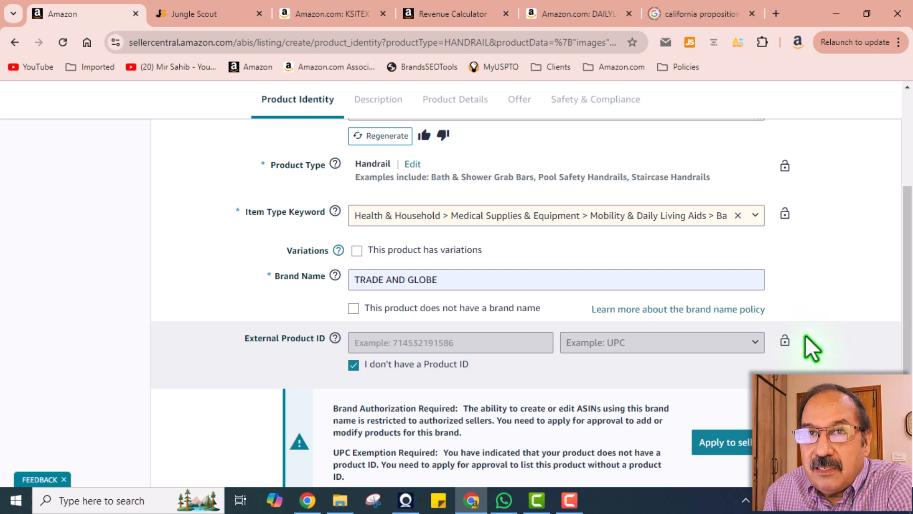
scroll(822, 333, down, 3)
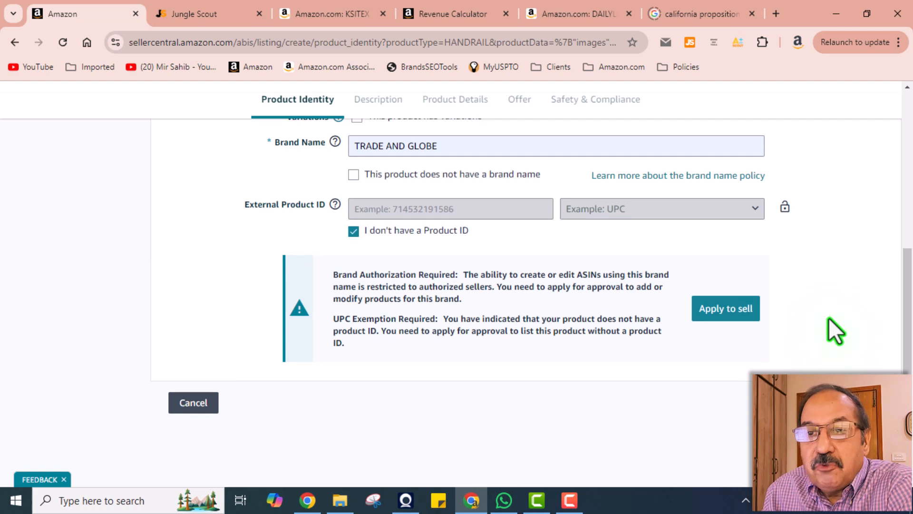
scroll(537, 399, up, 1)
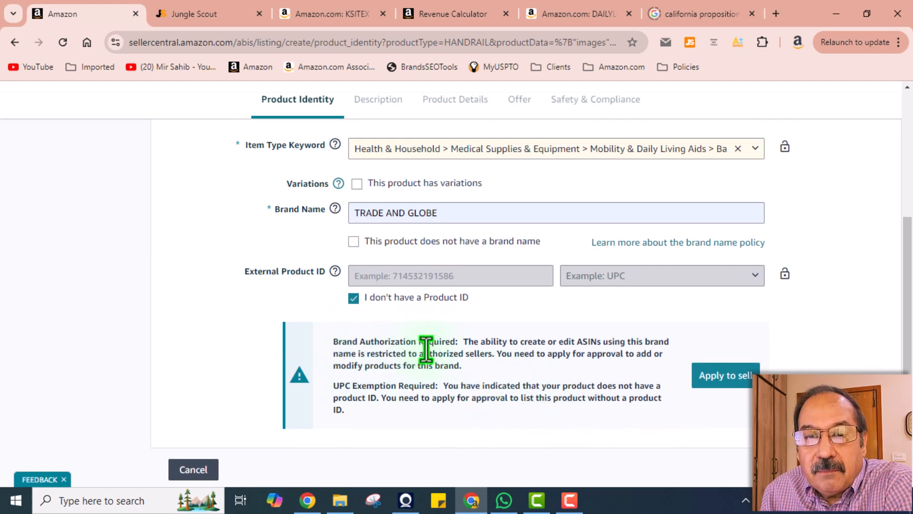
scroll(455, 357, up, 1)
scroll(455, 358, down, 1)
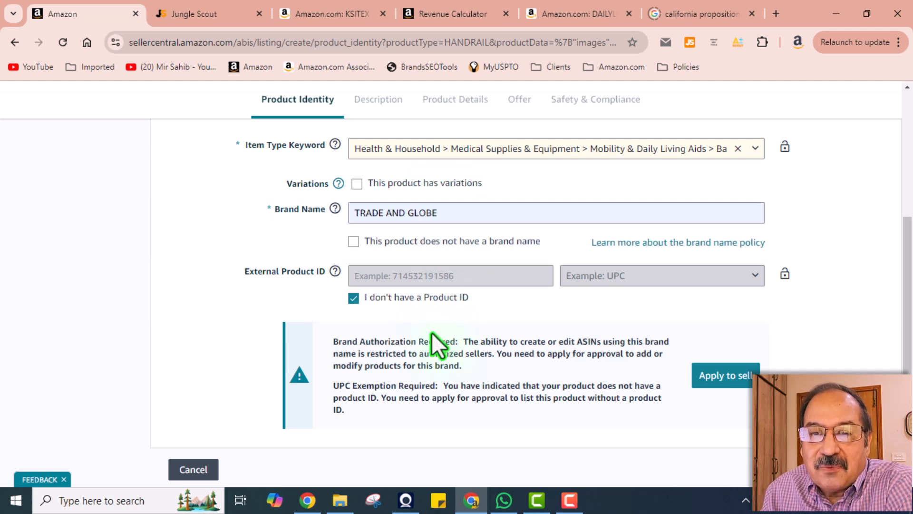
- Open the brand's application to sell and review the information and documents it requires
click(726, 380)
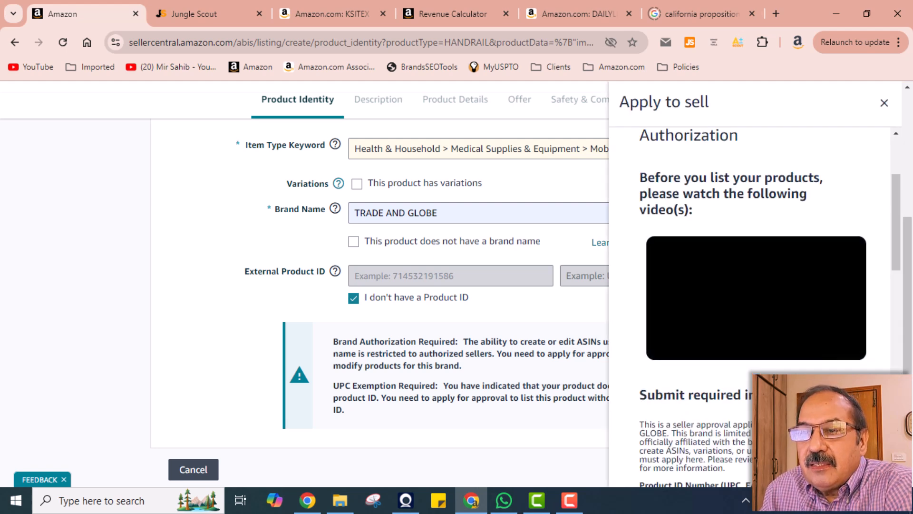
scroll(874, 342, down, 1)
scroll(874, 343, down, 3)
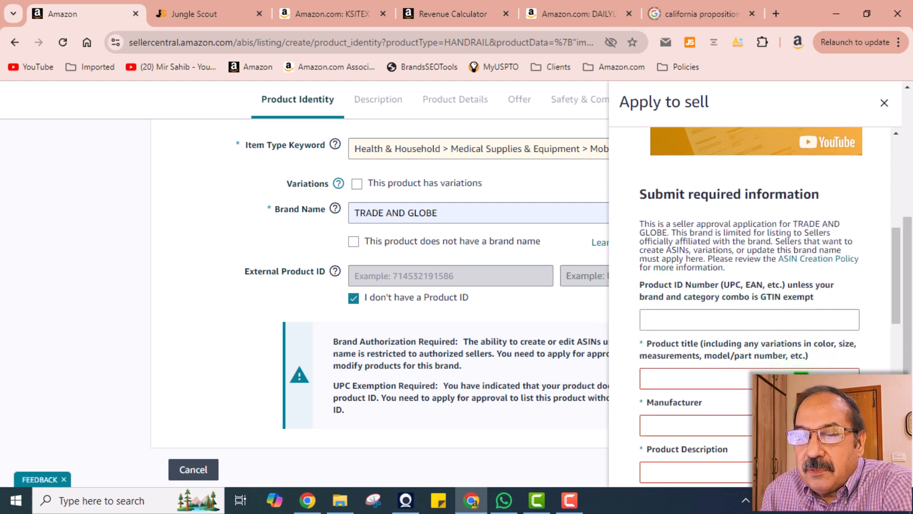
scroll(761, 333, down, 6)
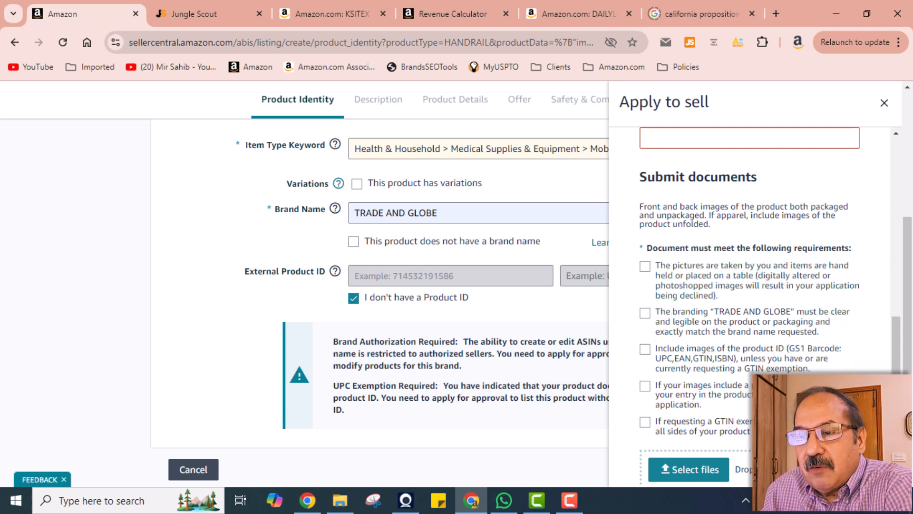
scroll(750, 286, down, 2)
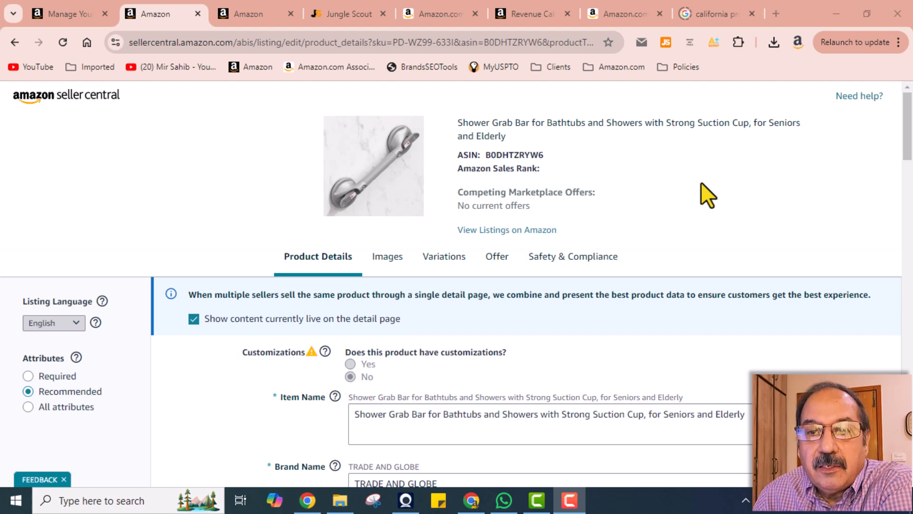
- Review the product description and bullet points of the existing shower grab bar listing
scroll(701, 182, down, 2)
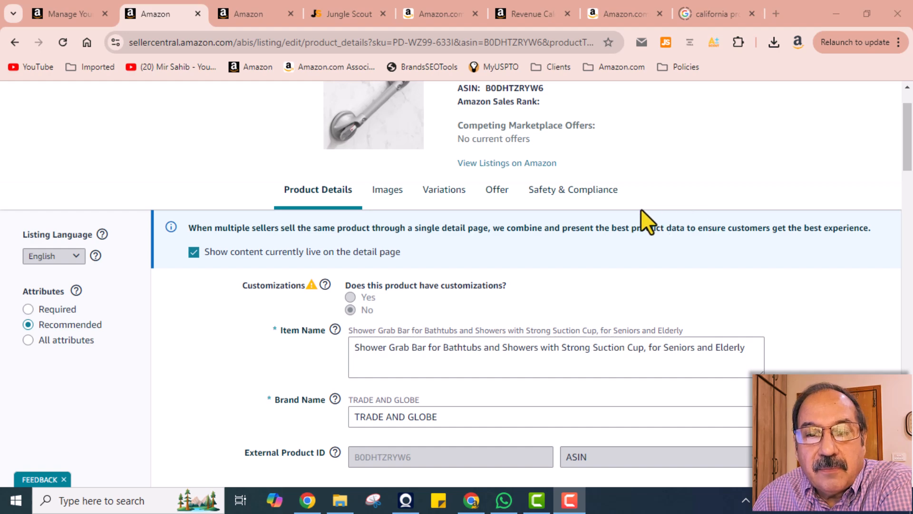
scroll(641, 209, down, 10)
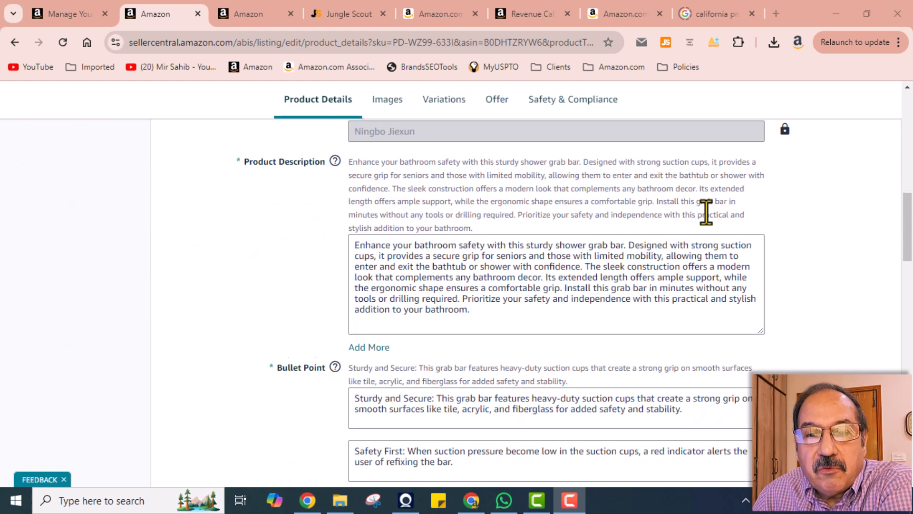
scroll(706, 211, down, 2)
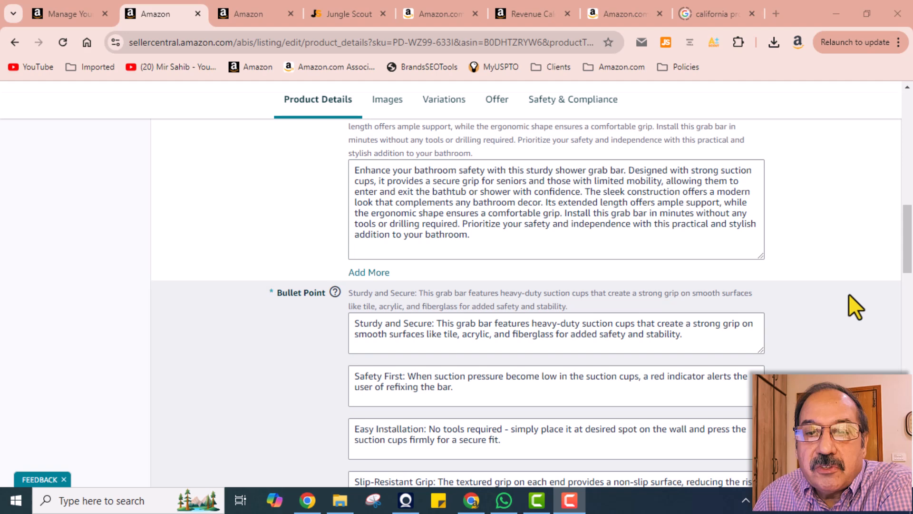
scroll(849, 295, down, 1)
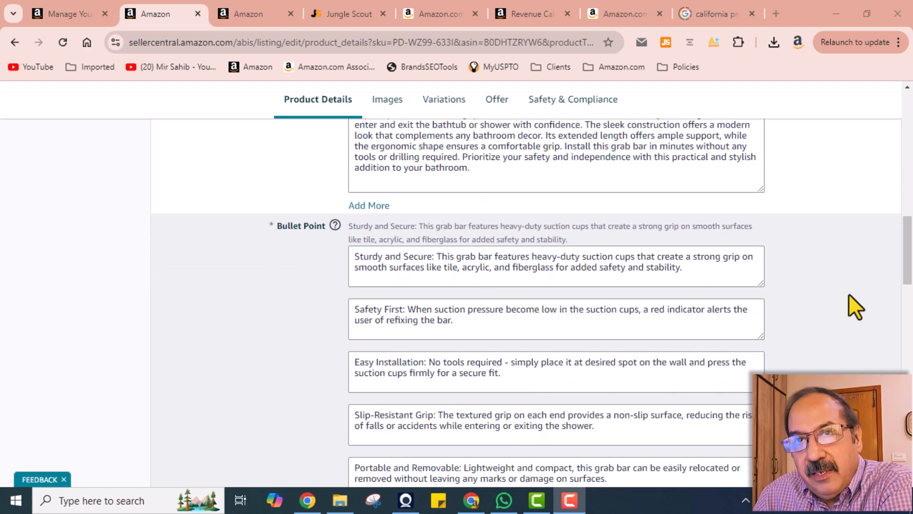
scroll(849, 294, down, 1)
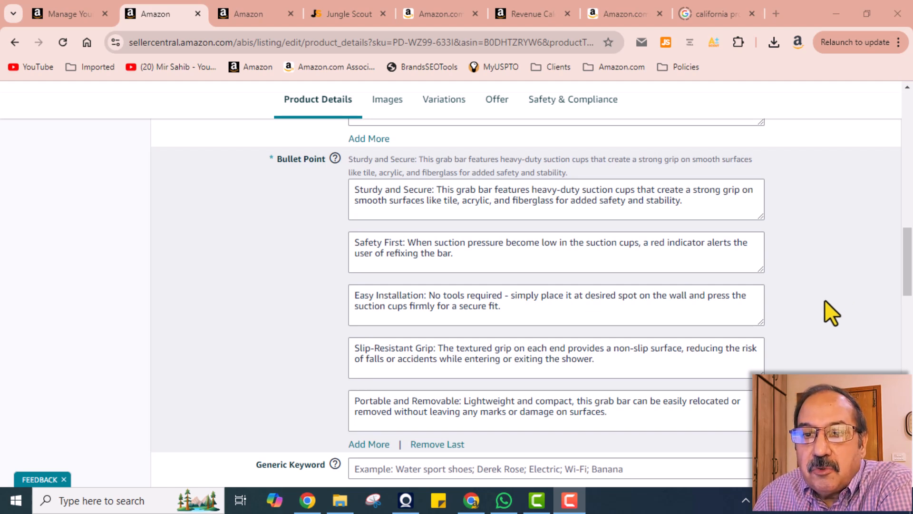
scroll(825, 301, up, 3)
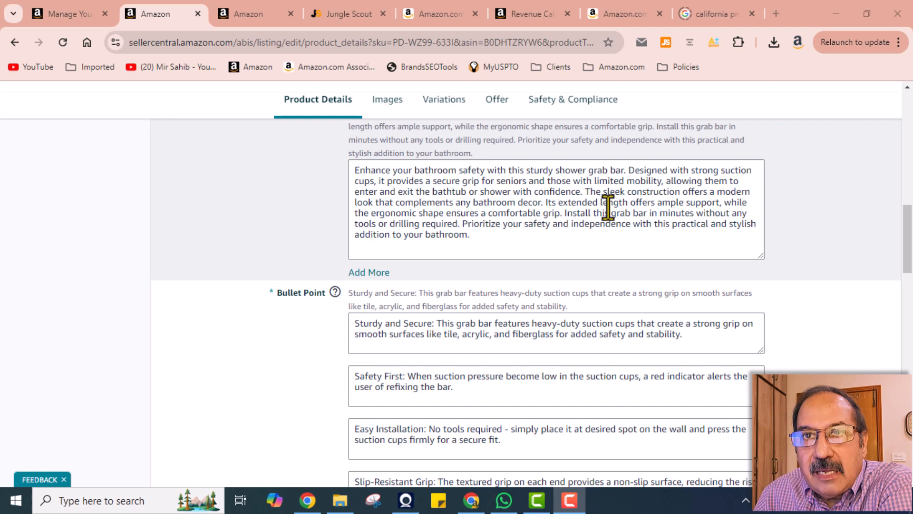
scroll(813, 232, up, 3)
scroll(803, 253, up, 1)
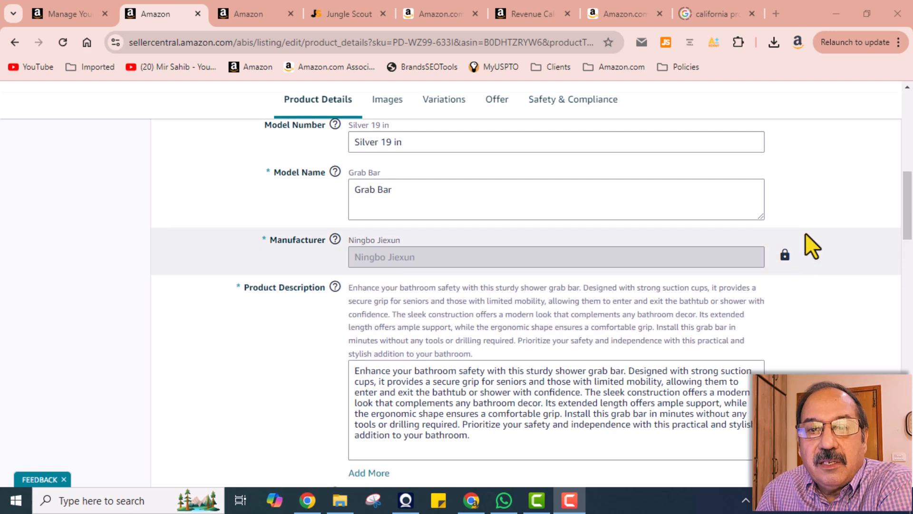
- Examine the grab bar listing's item name, brand name, external product ID, item type keyword and model fields
scroll(805, 234, up, 5)
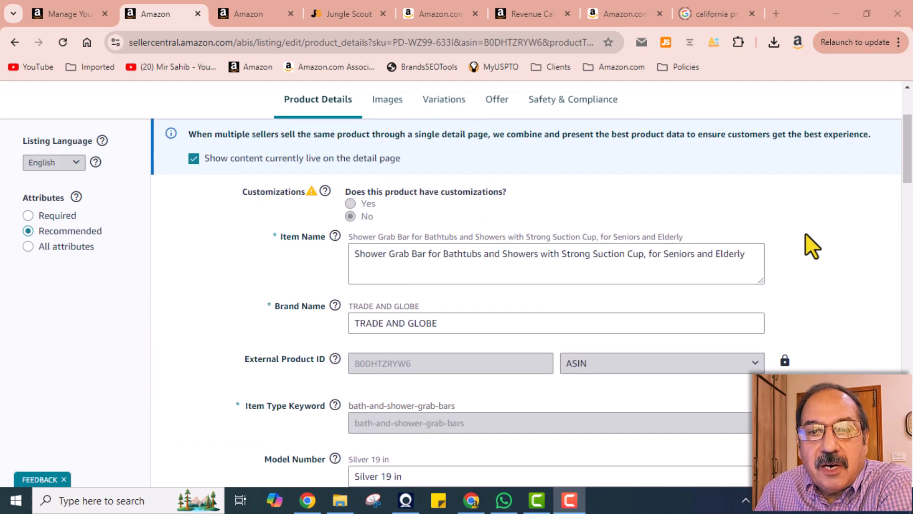
scroll(805, 233, up, 2)
scroll(806, 233, down, 1)
mouse_move(291, 233)
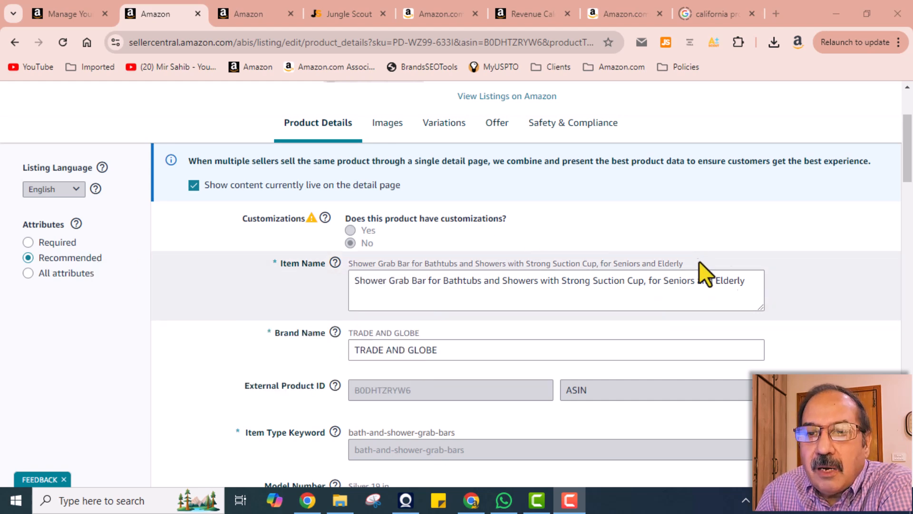
scroll(821, 252, up, 3)
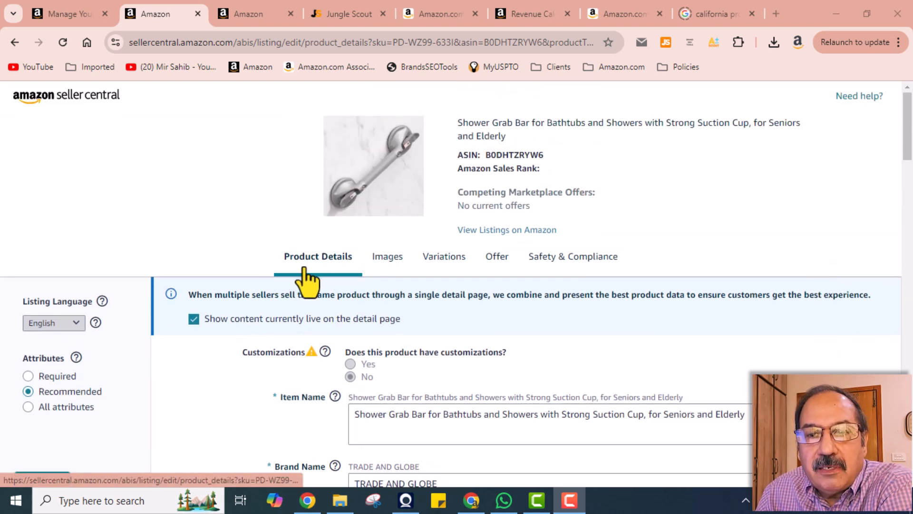
scroll(686, 337, down, 5)
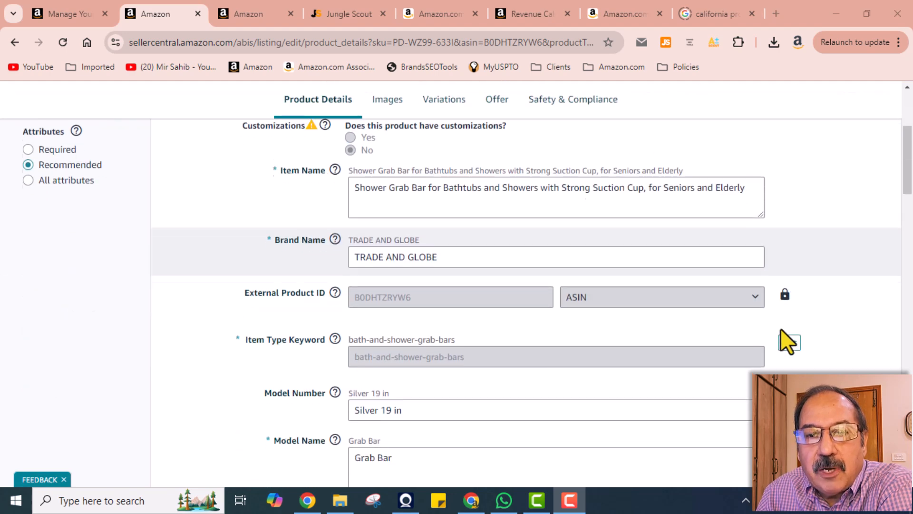
scroll(849, 308, down, 2)
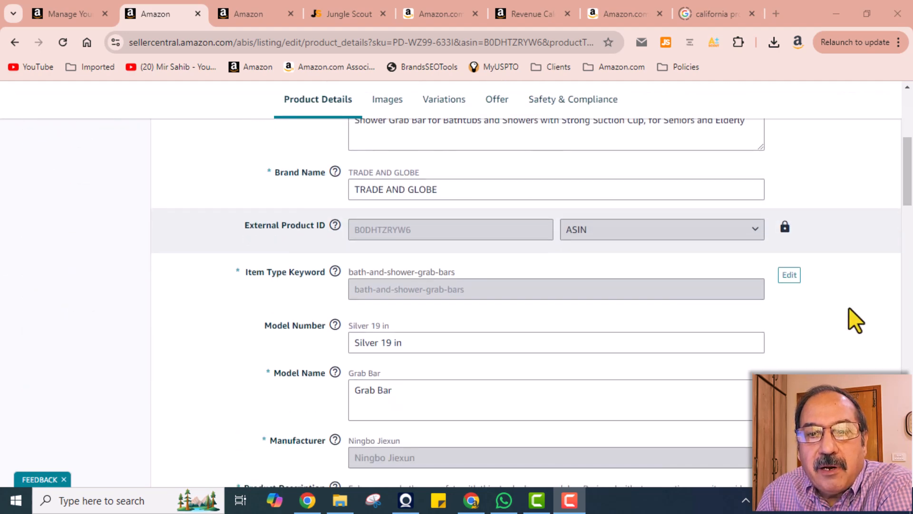
- Review the listing's model name, manufacturer, product description and bullet points down to the generic keyword, style and material fields
scroll(849, 307, down, 3)
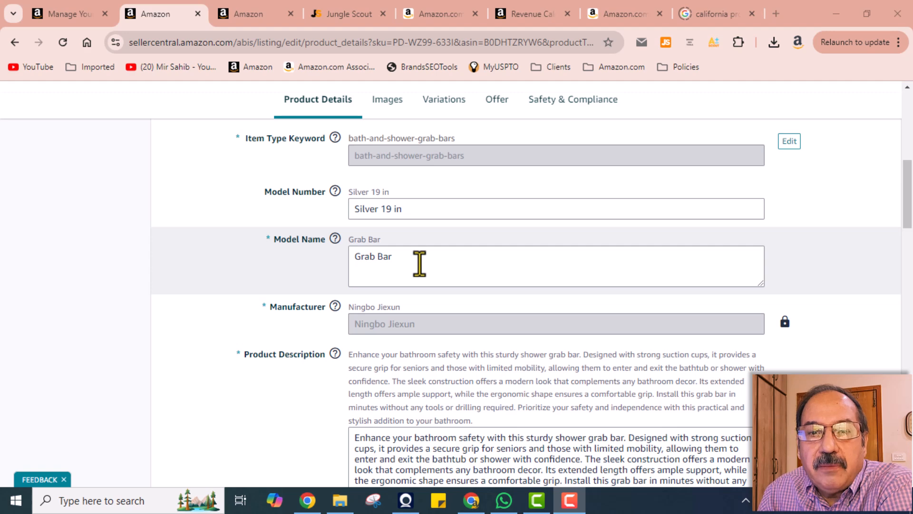
scroll(419, 261, up, 1)
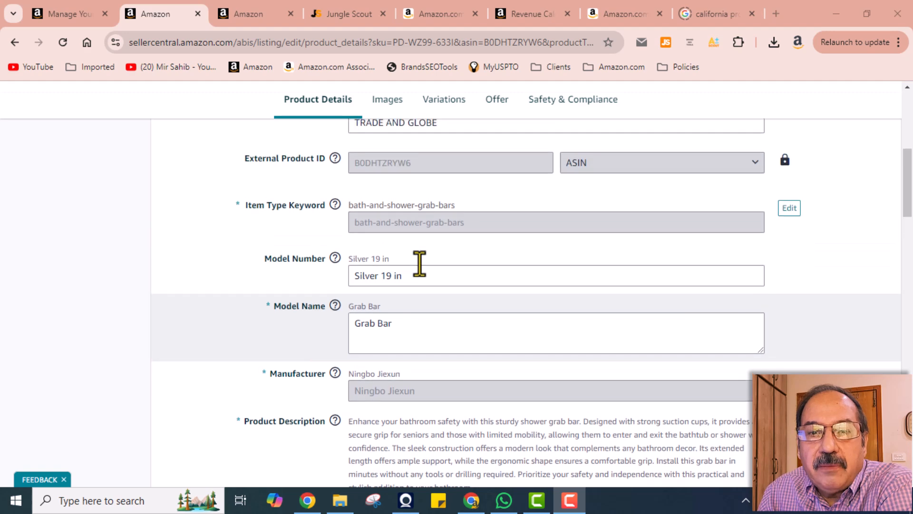
scroll(420, 277, down, 3)
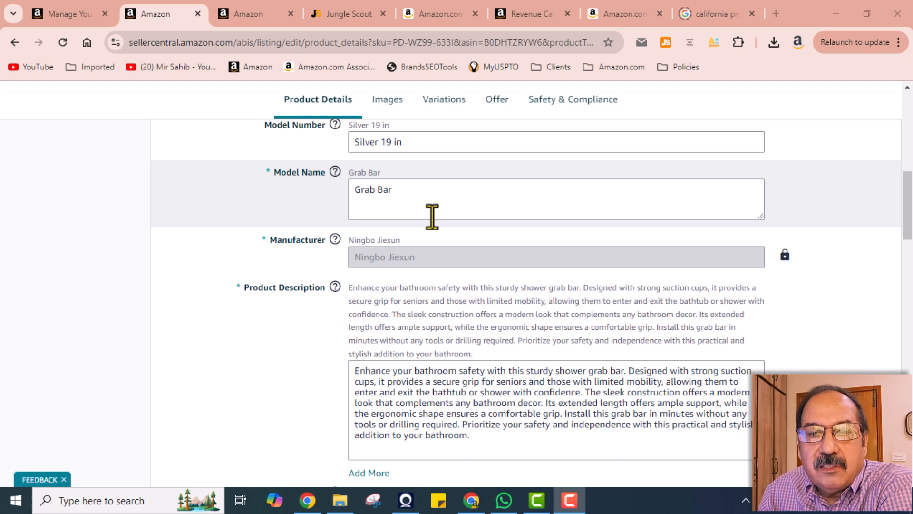
scroll(437, 229, down, 1)
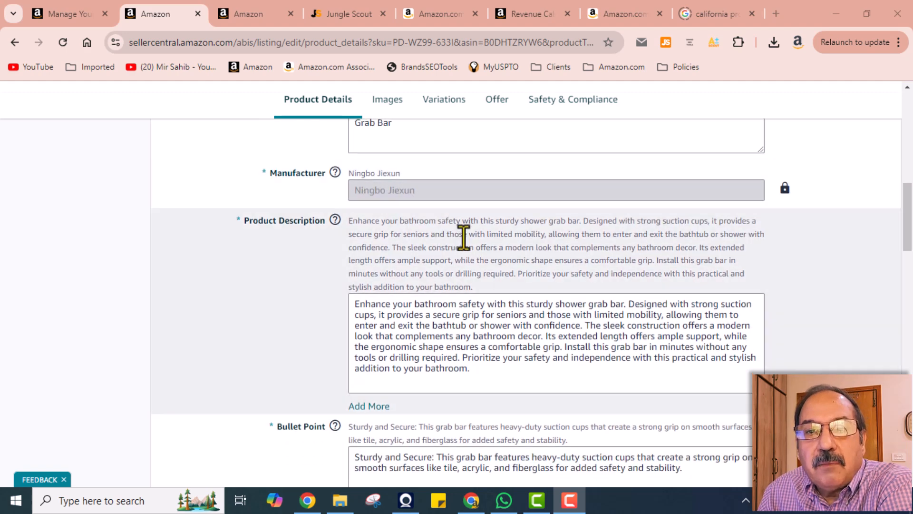
scroll(563, 253, down, 2)
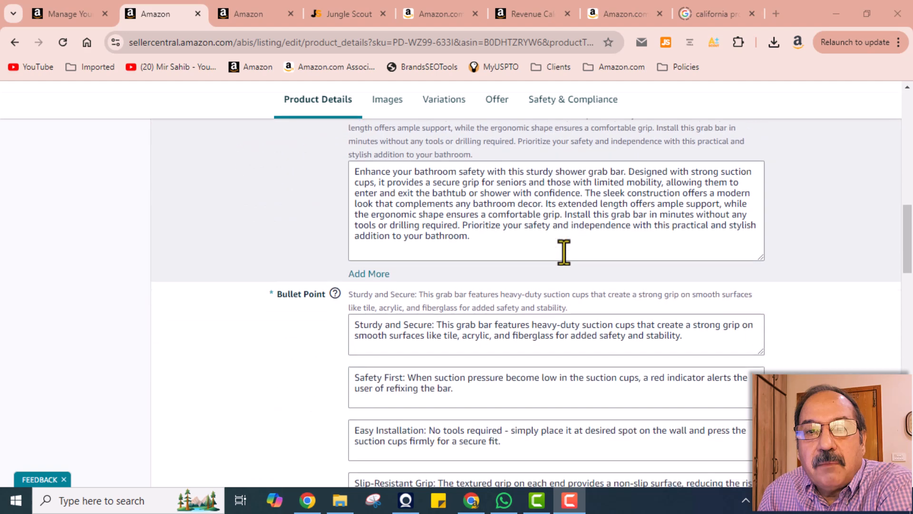
scroll(593, 259, down, 5)
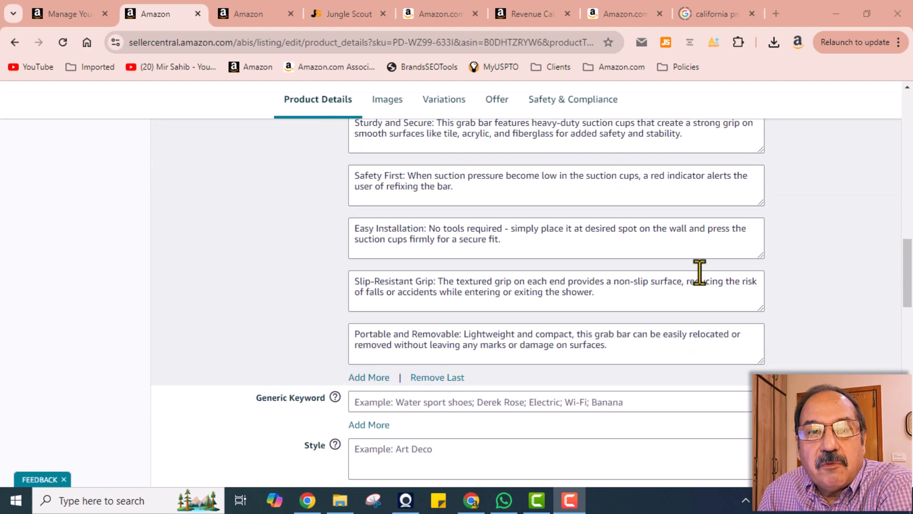
scroll(720, 271, down, 2)
scroll(720, 271, up, 1)
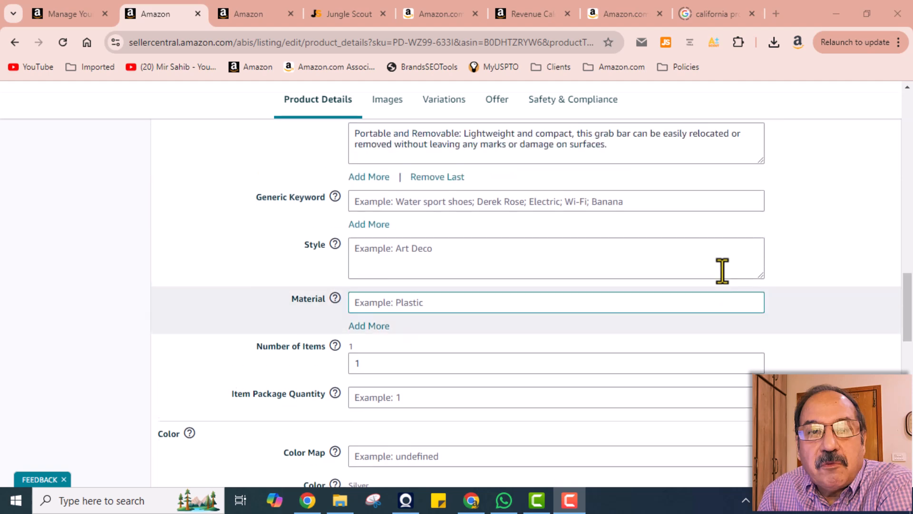
- Open the Jungle Scout keyword cloud for the competing KSITEX grab bar to find terms for the empty Generic Keyword field
click(377, 201)
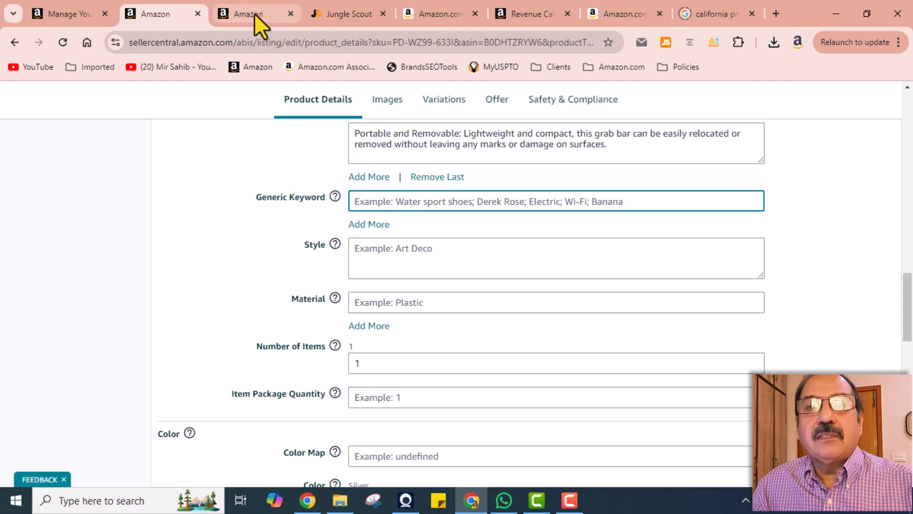
click(255, 13)
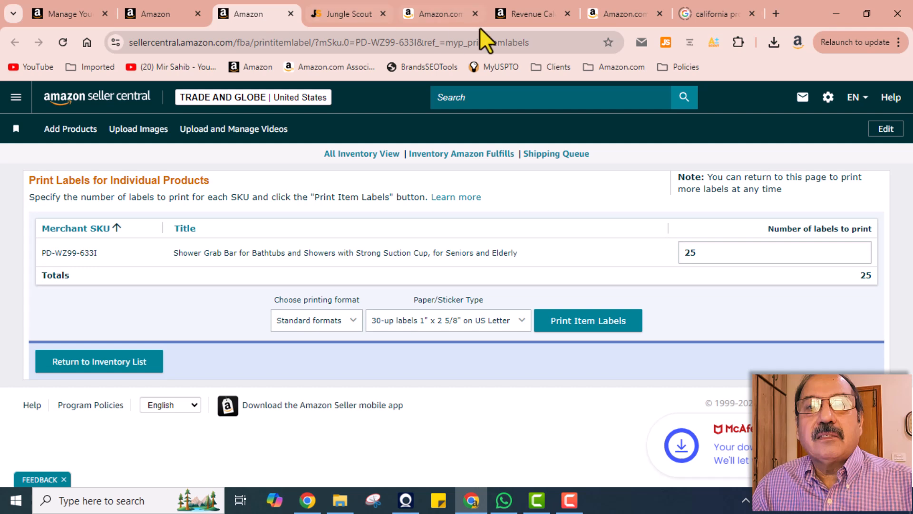
click(613, 14)
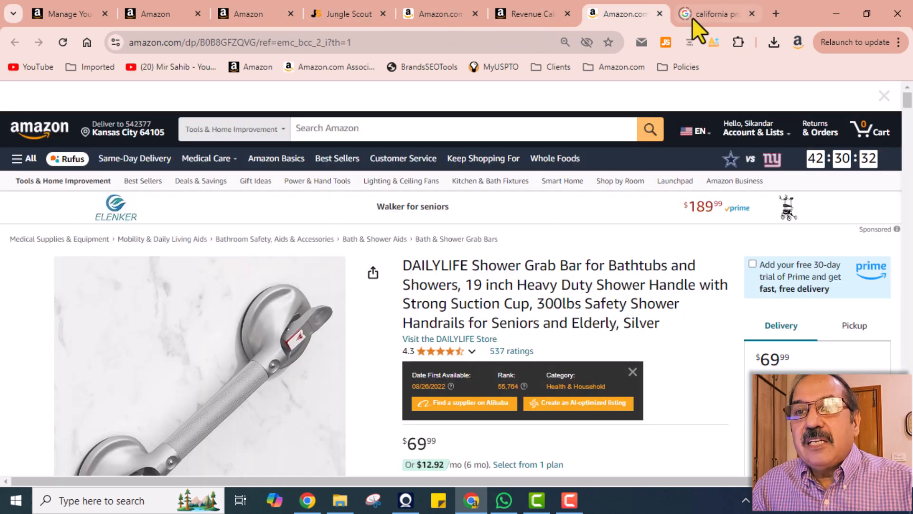
scroll(354, 368, down, 1)
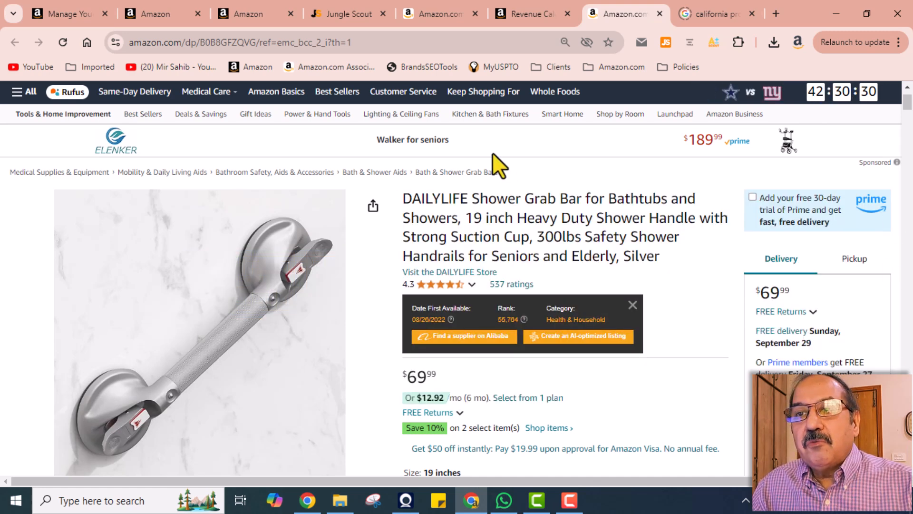
click(351, 15)
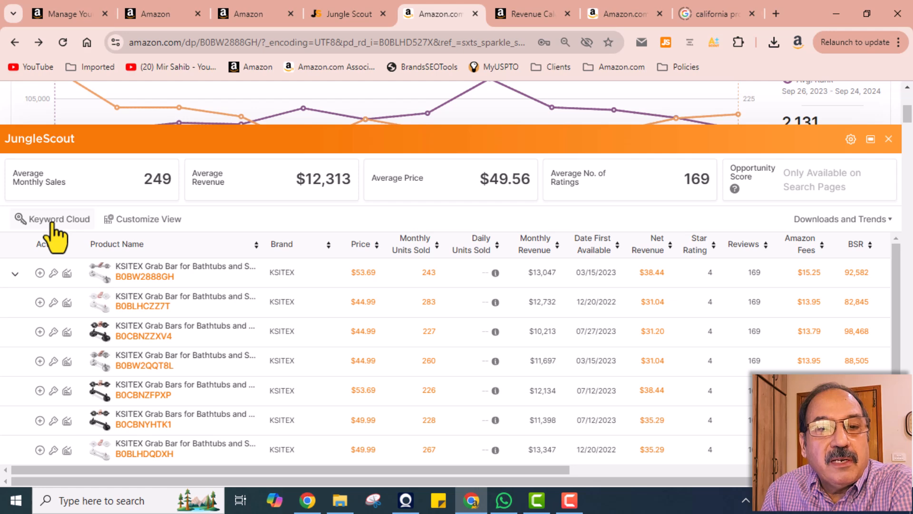
click(55, 220)
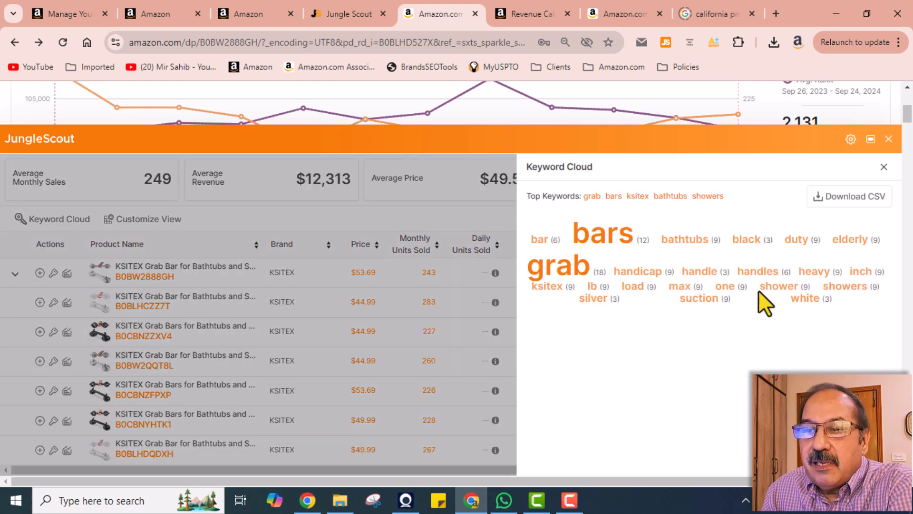
- Consult the keyword cloud in a separate window and enter the generic keywords "bar bathtubs elderly handicap grab handle heavy silver suction shower trade and globe"
drag(792, 14, 912, 16)
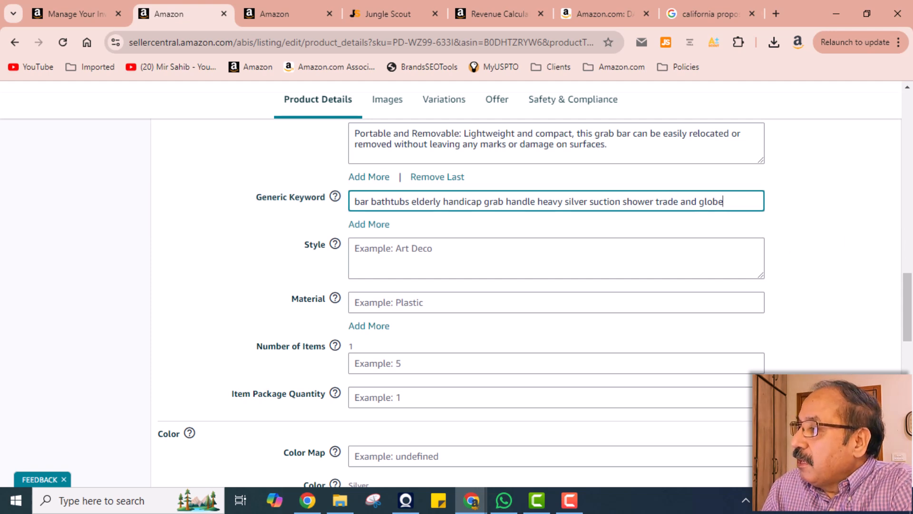
drag(912, 117, 411, 109)
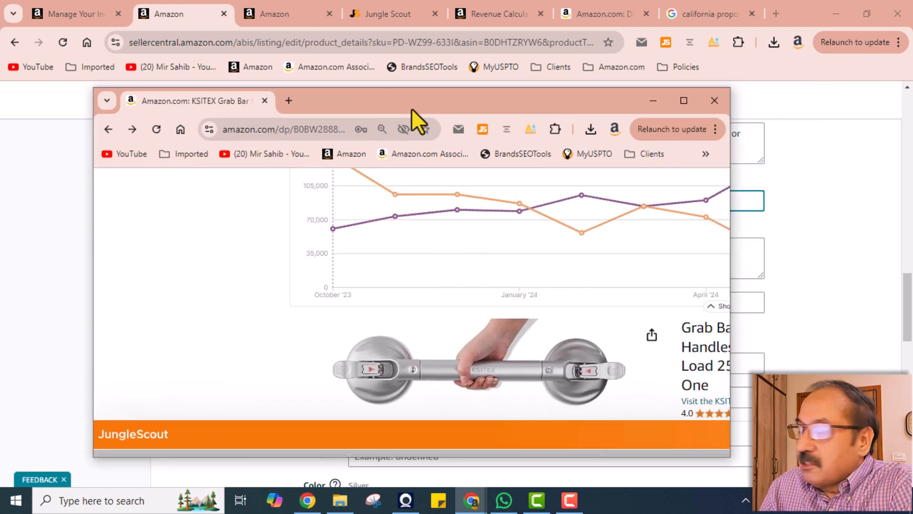
click(682, 101)
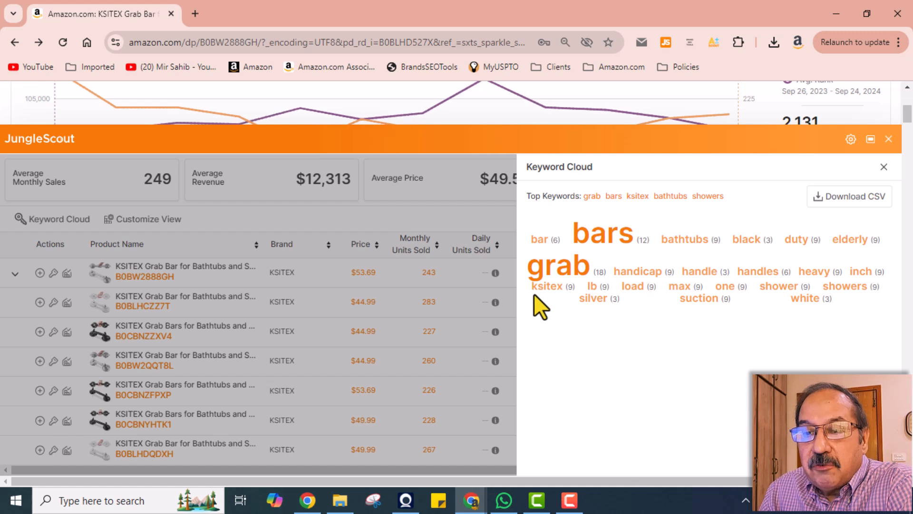
click(888, 138)
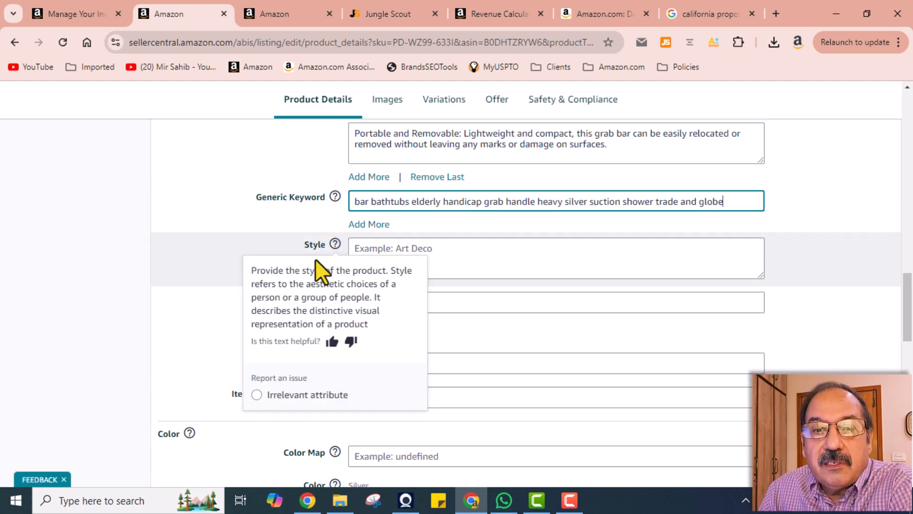
- Read the guidance for the Style attribute and set the product's material to PVC
mouse_move(335, 248)
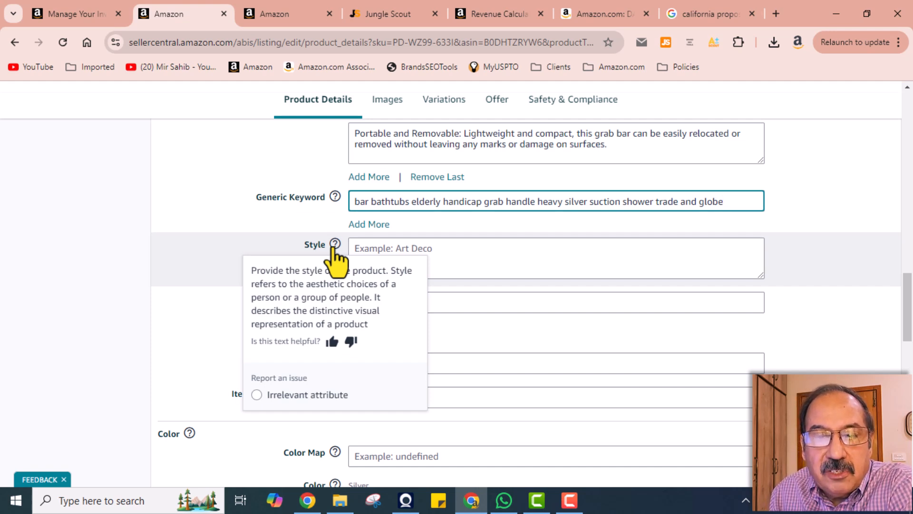
click(257, 394)
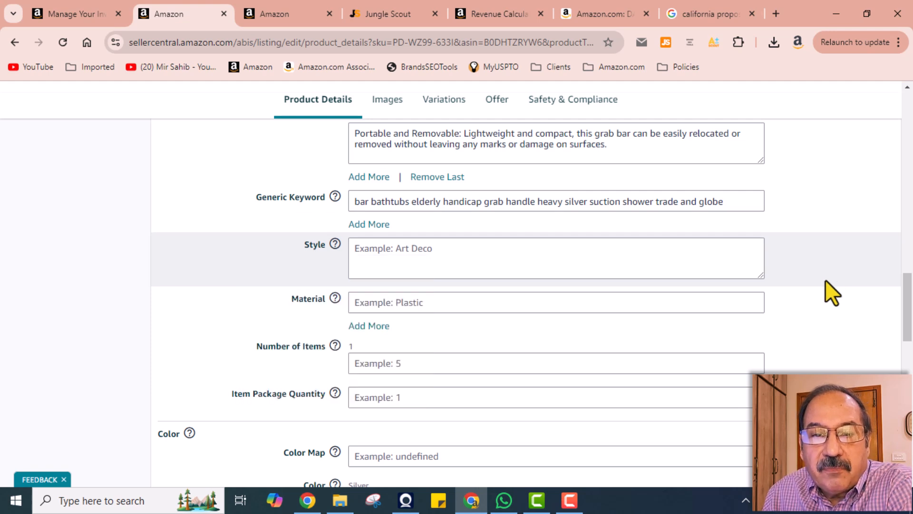
click(398, 305)
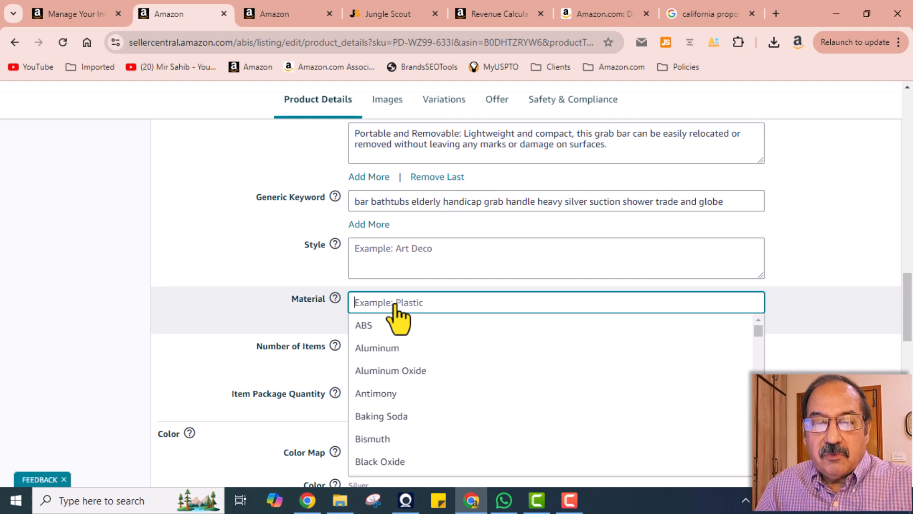
scroll(414, 366, down, 4)
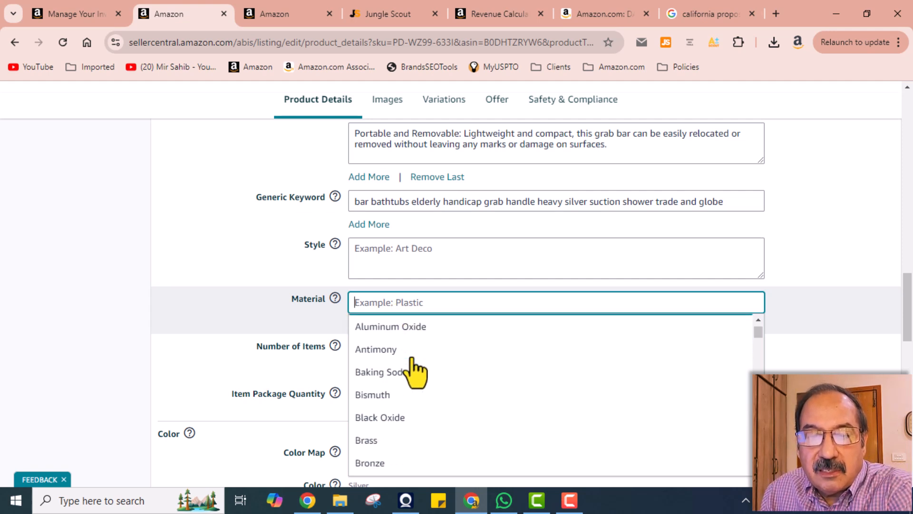
scroll(436, 374, down, 1)
scroll(436, 374, down, 6)
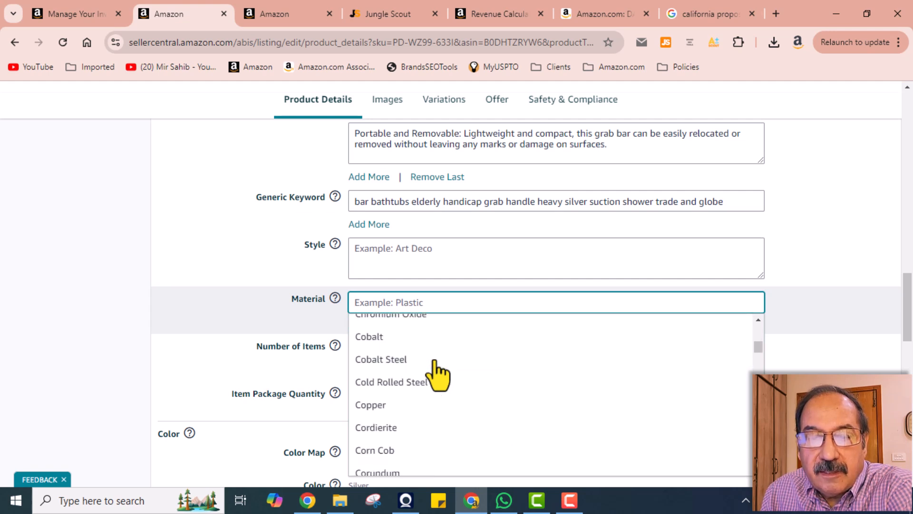
scroll(428, 347, up, 6)
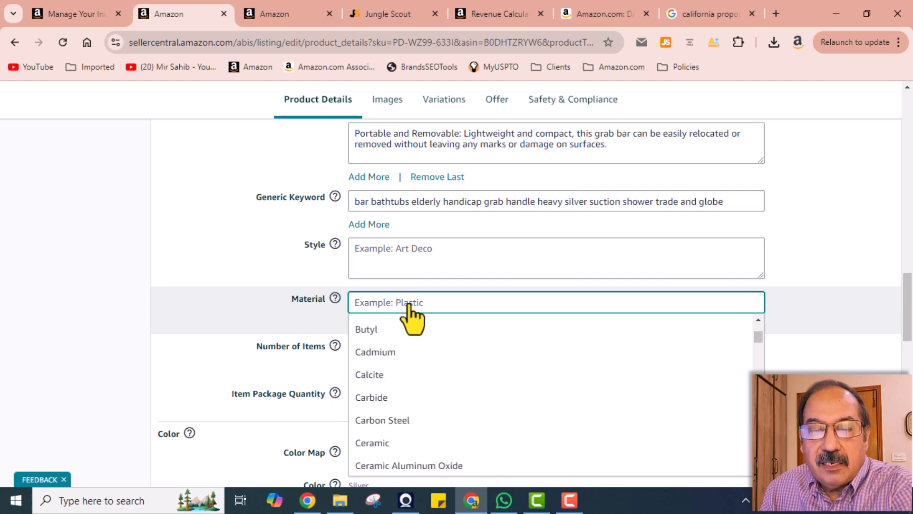
text(pvc)
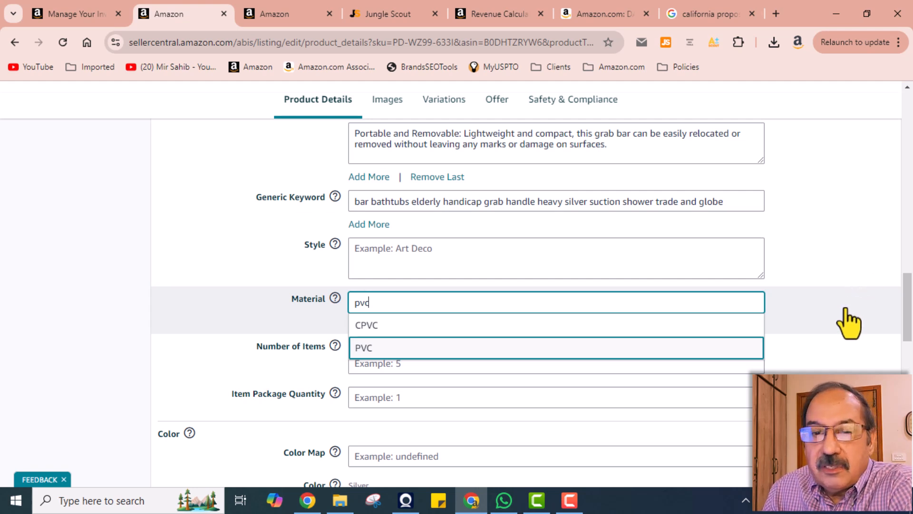
key(Return)
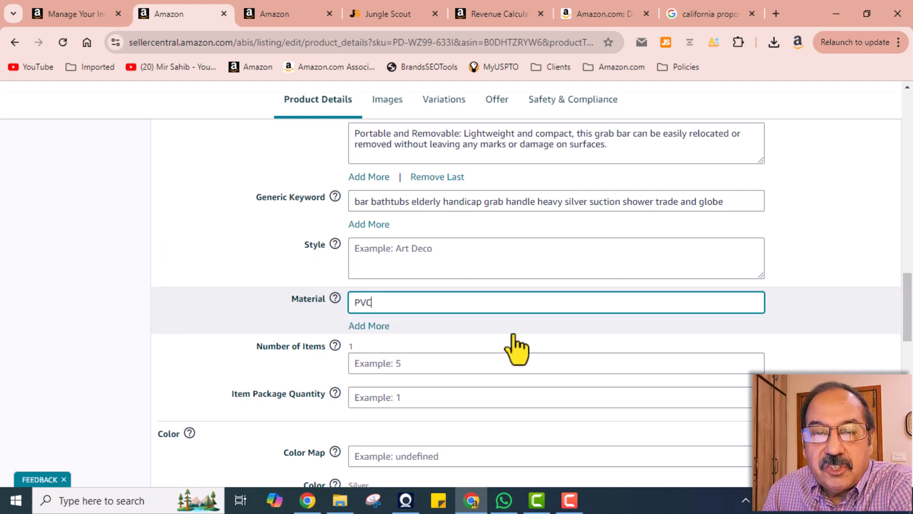
- Check the guidance for Number of Items and set its value to 1
scroll(515, 334, down, 1)
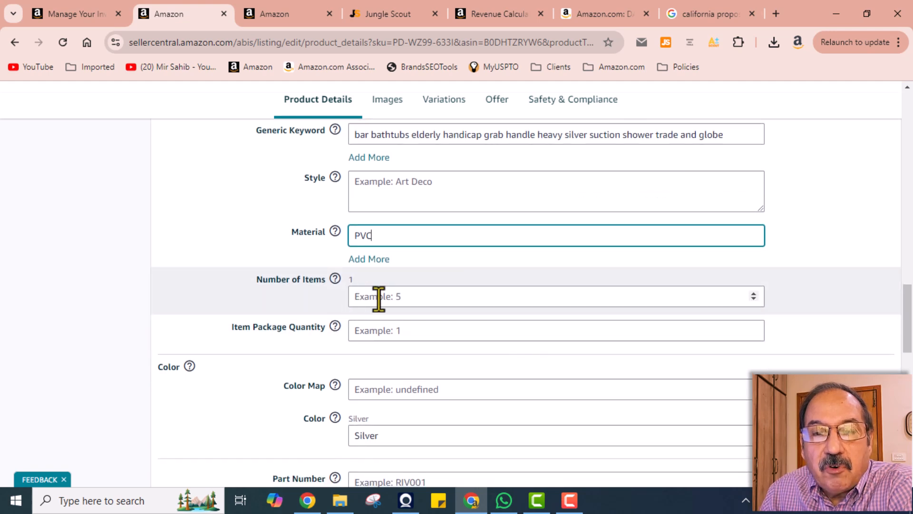
mouse_move(335, 280)
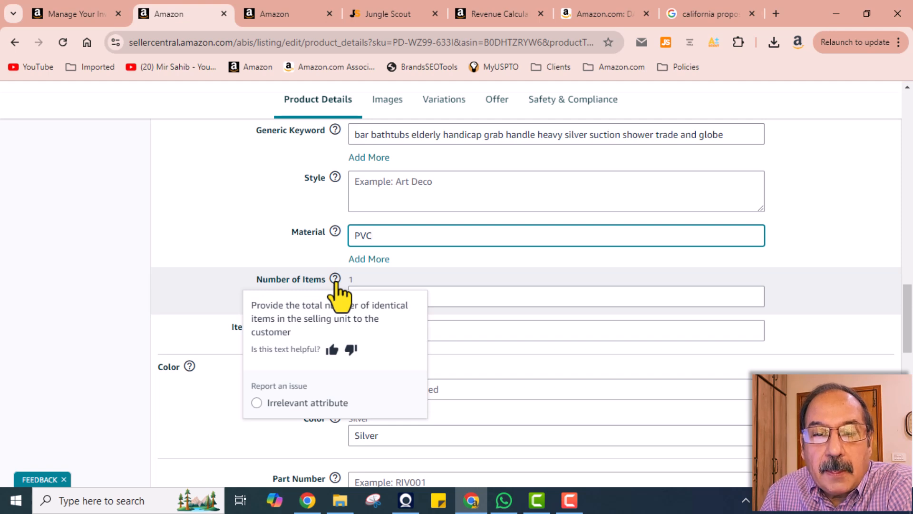
click(820, 295)
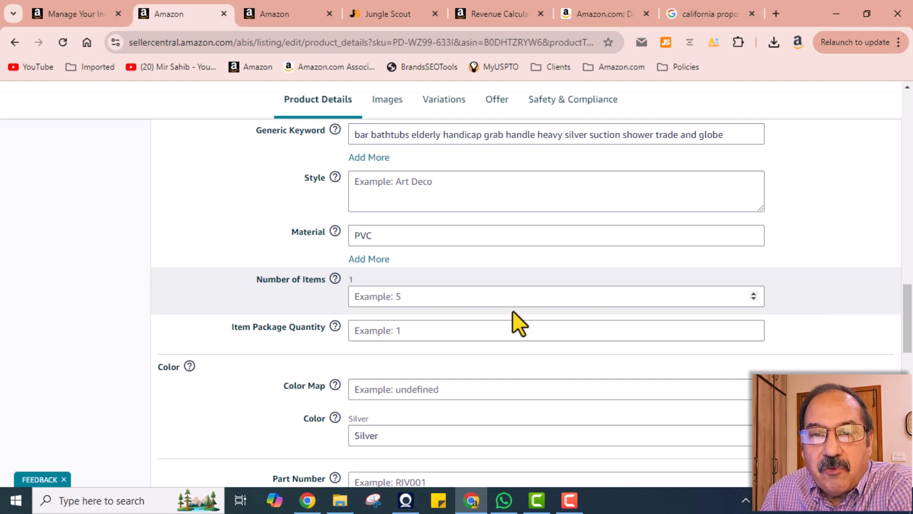
click(368, 297)
text(1)
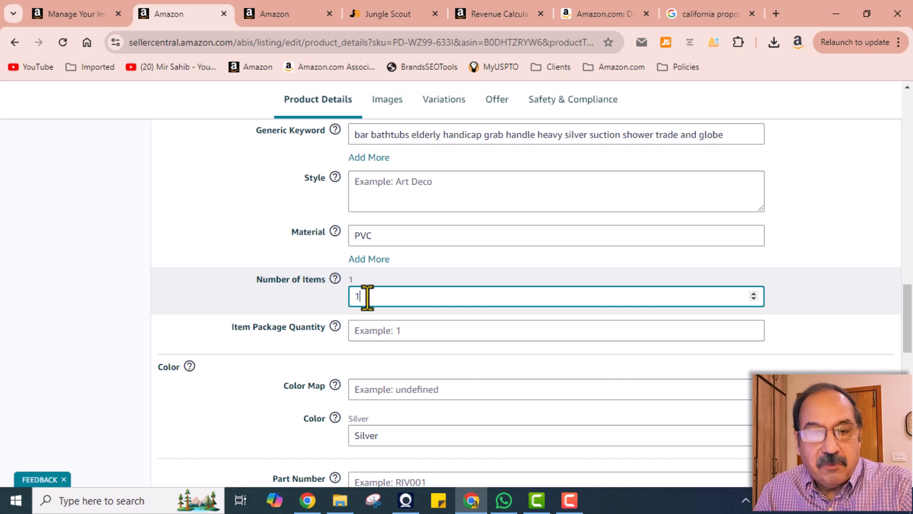
- Read the guidance for Item Package Quantity and set its value to 1
scroll(870, 347, down, 2)
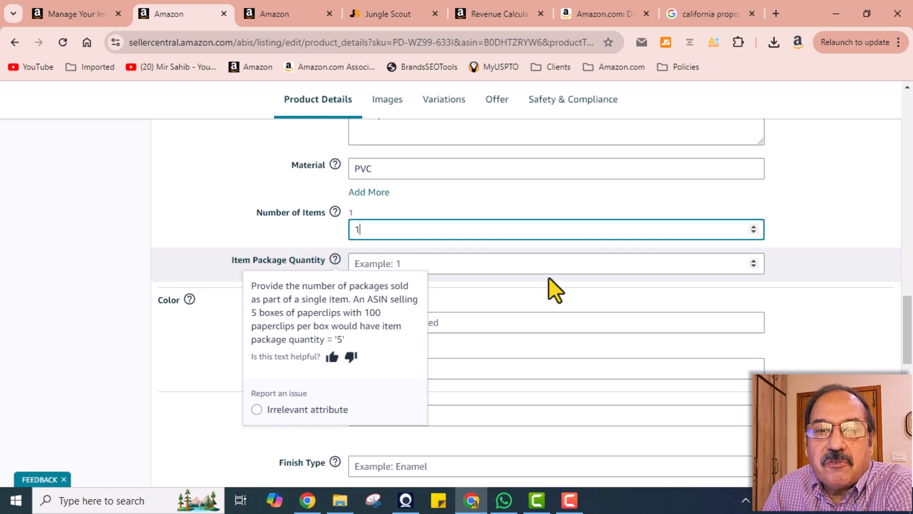
click(385, 264)
text(1)
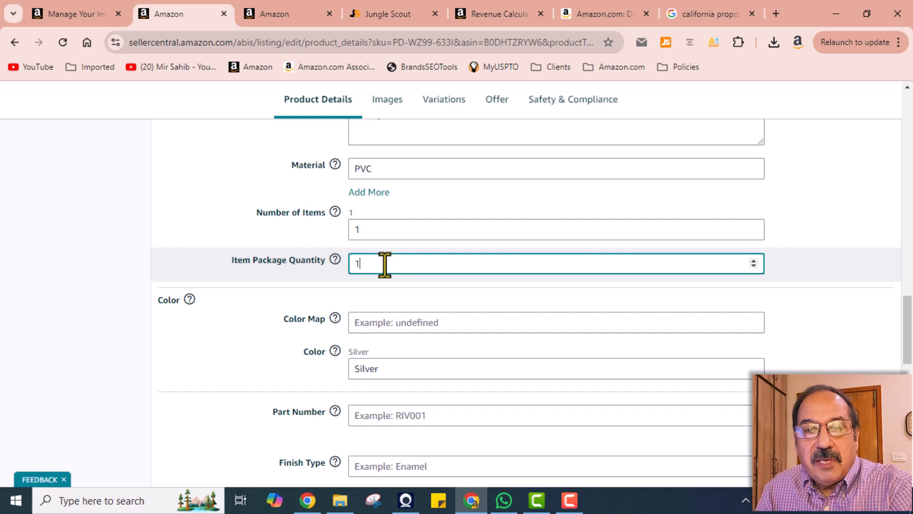
text(1)
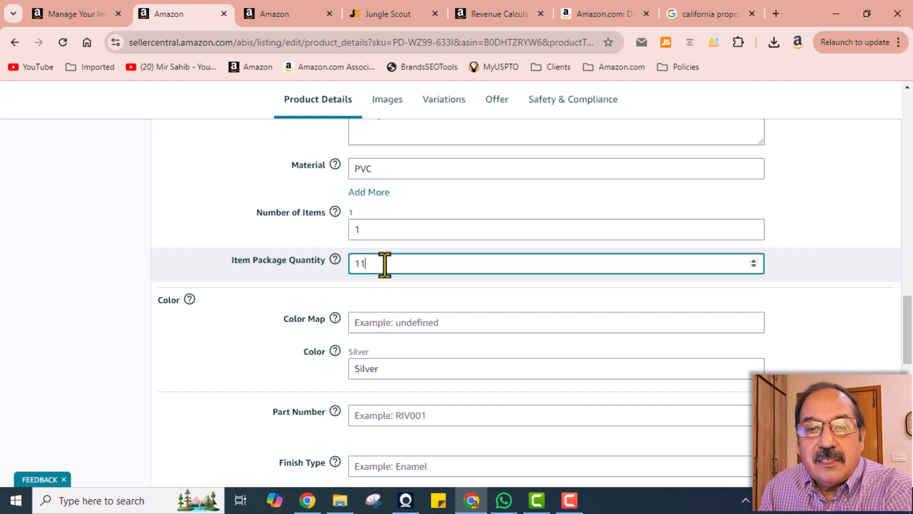
key(BackSpace)
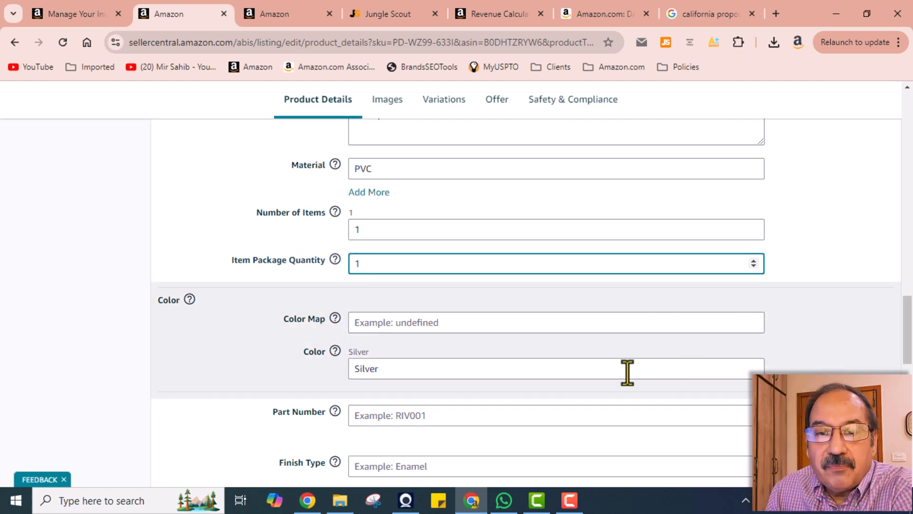
- Read the guidance for the Color Map attribute and look over the color fields
mouse_move(334, 320)
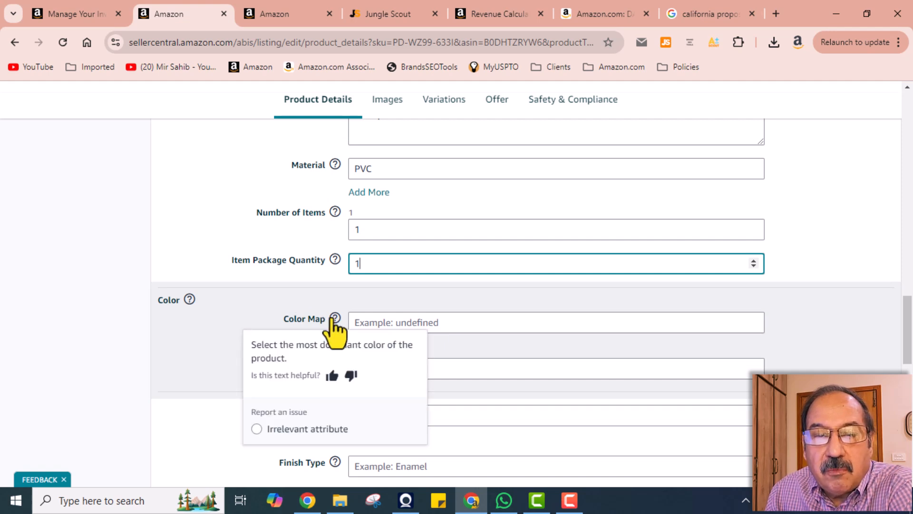
scroll(850, 329, down, 1)
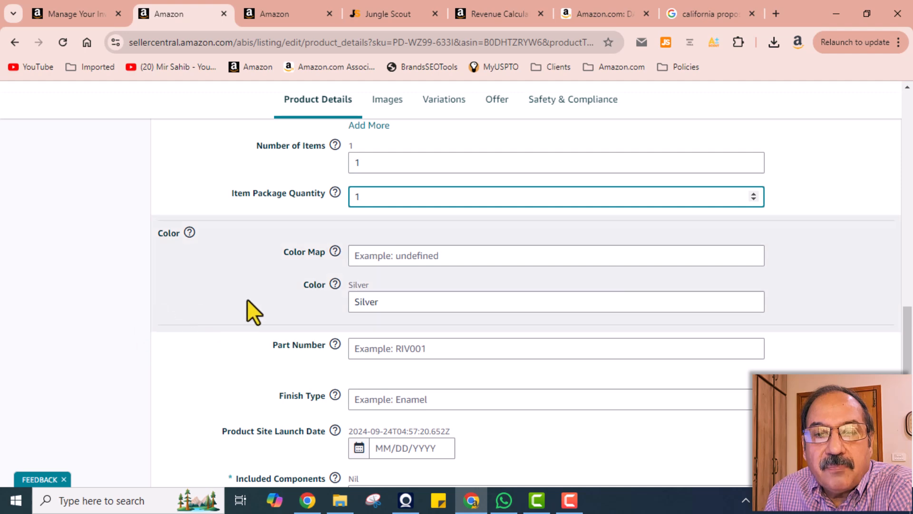
- Set the product's Finish Type to Painted
scroll(95, 208, up, 10)
scroll(96, 222, up, 2)
scroll(99, 233, down, 10)
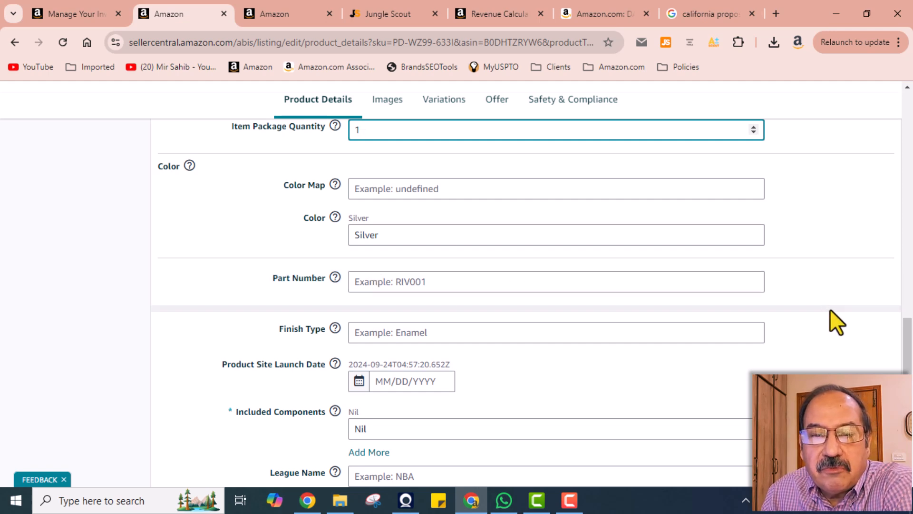
scroll(829, 310, down, 1)
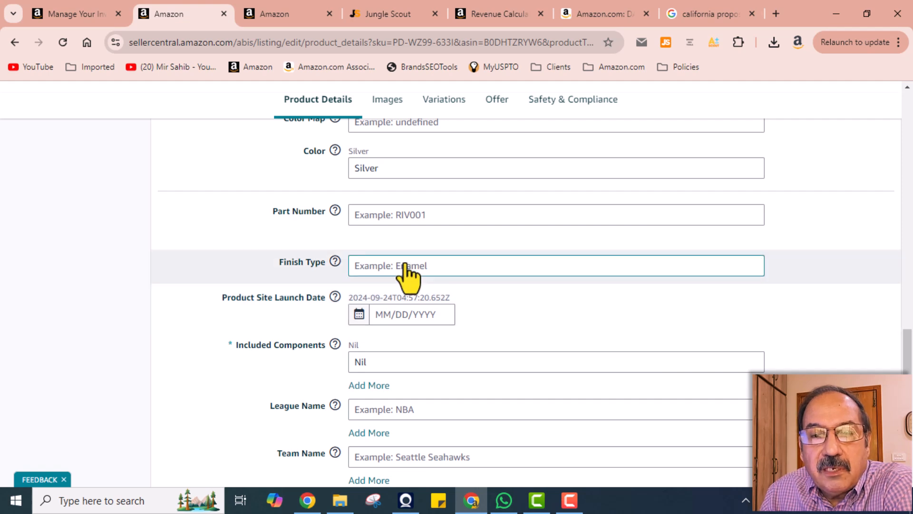
click(385, 267)
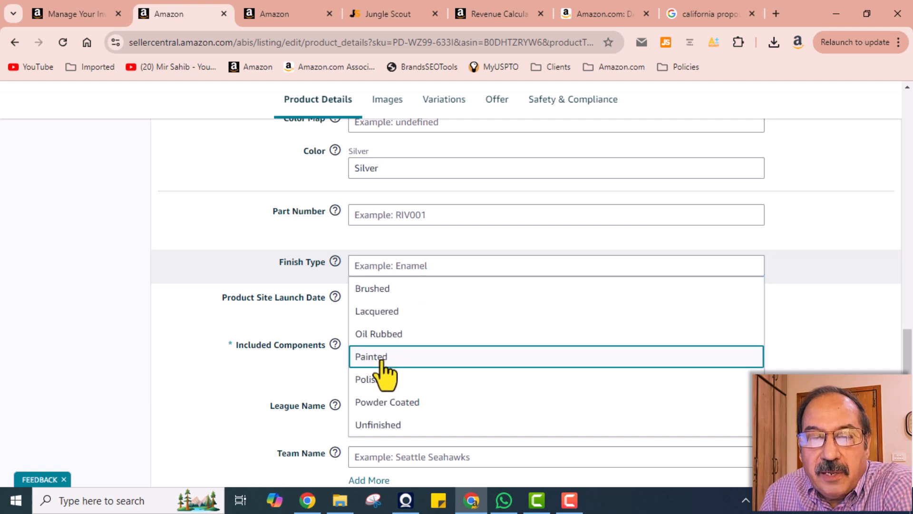
key(Return)
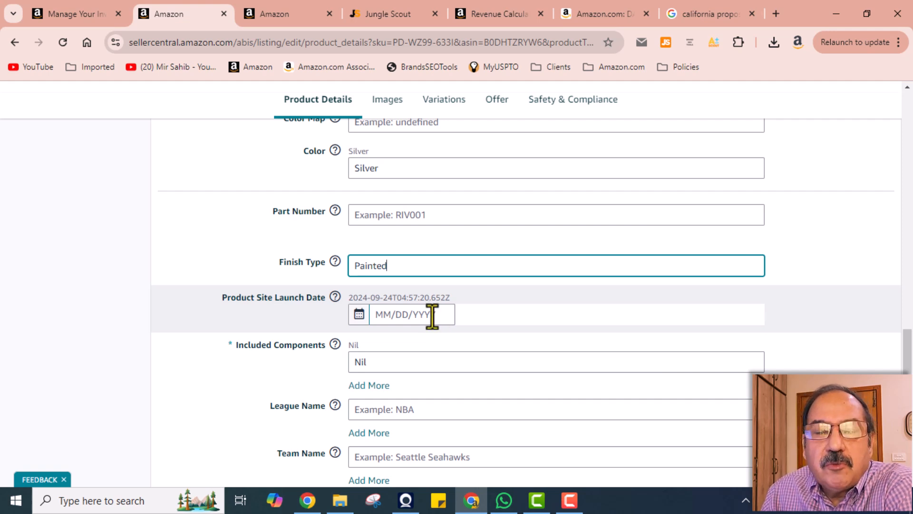
- Set the Product Site Launch Date to 12/1/2024
click(400, 316)
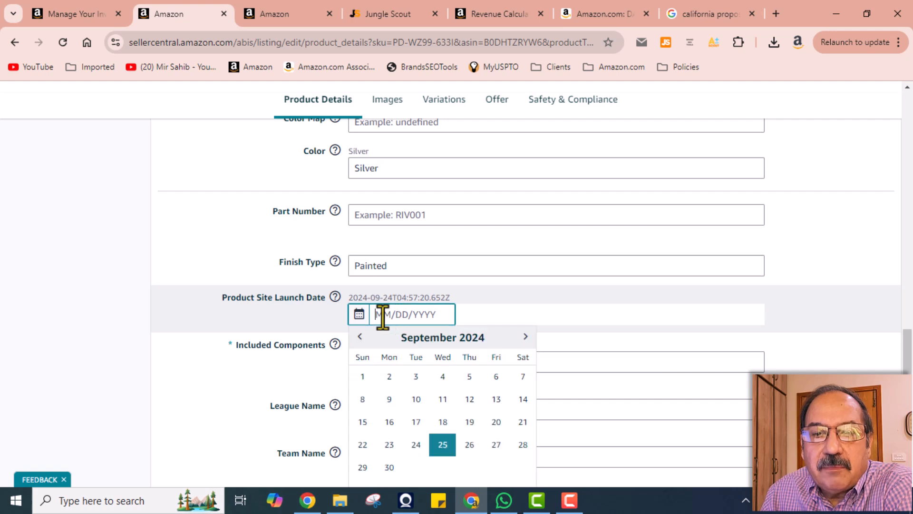
click(525, 336)
click(525, 336)
click(525, 336)
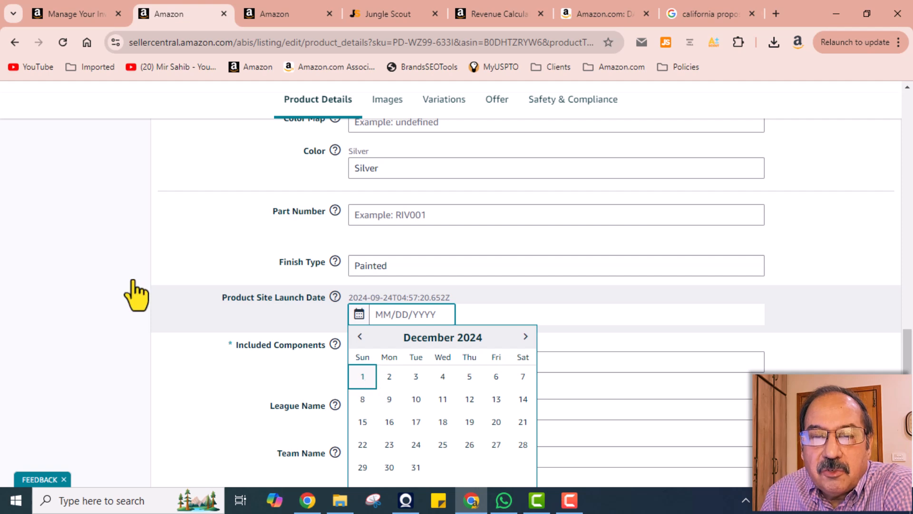
click(362, 376)
- Replace the existing Included Components entry with "handle"
scroll(571, 345, down, 3)
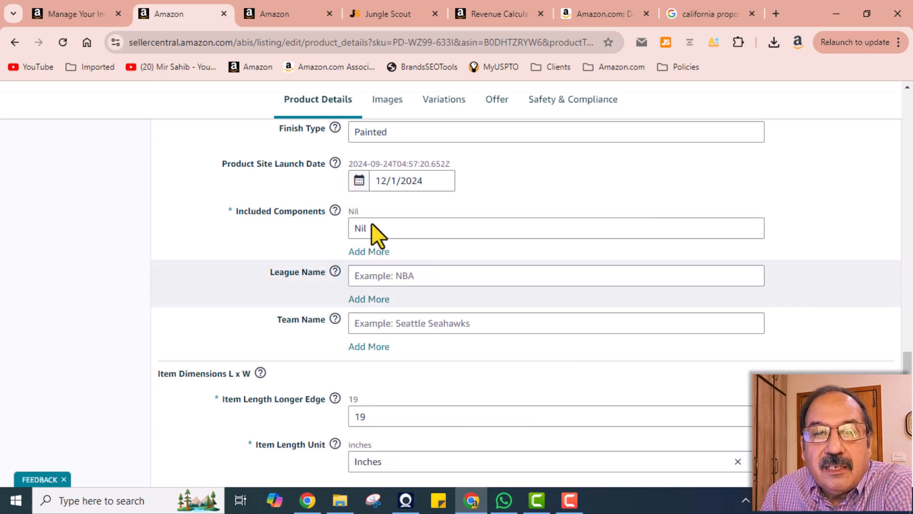
click(372, 224)
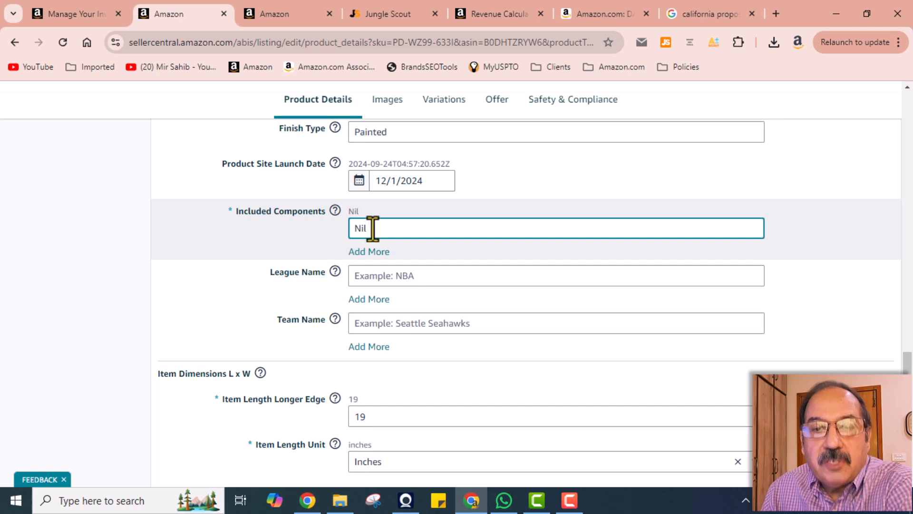
key(BackSpace)
key(BackSpace)
key(BackSpace)
text(handle)
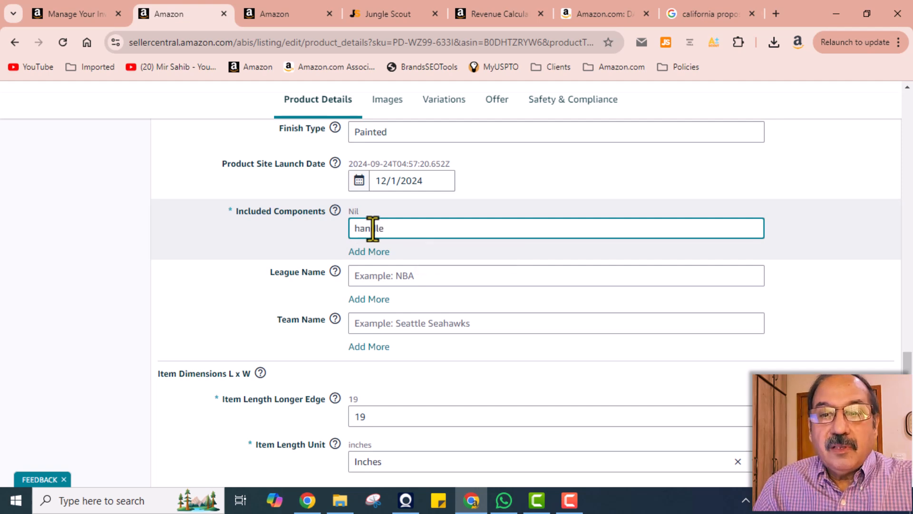
- Add a second Included Components entry reading "2 suction cups"
click(368, 254)
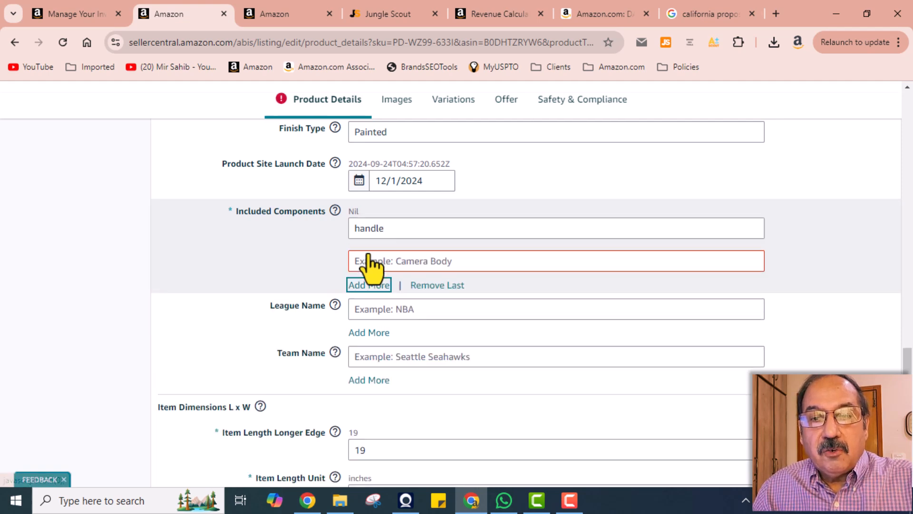
click(380, 261)
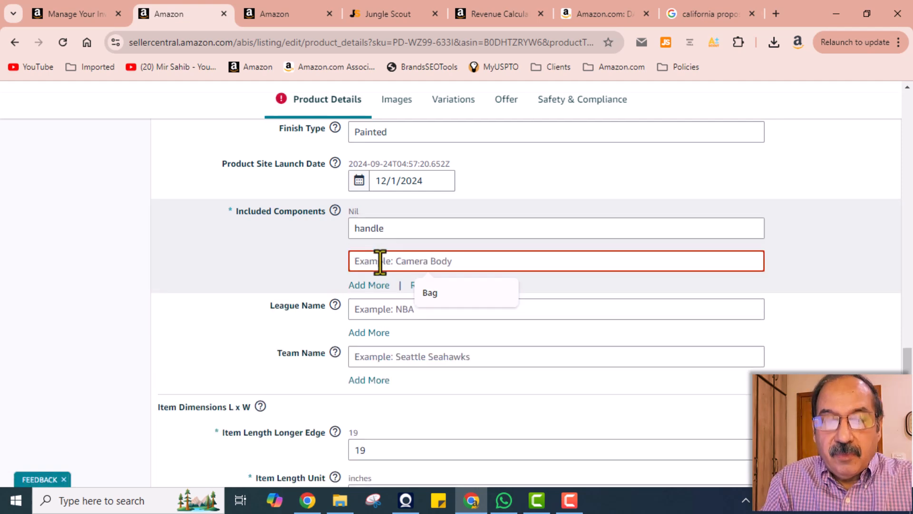
text(suction cups)
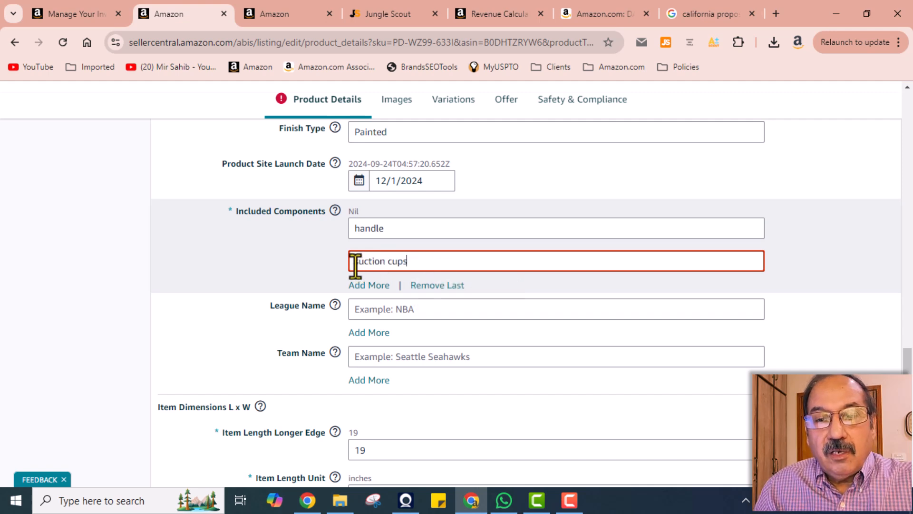
click(354, 261)
text(2)
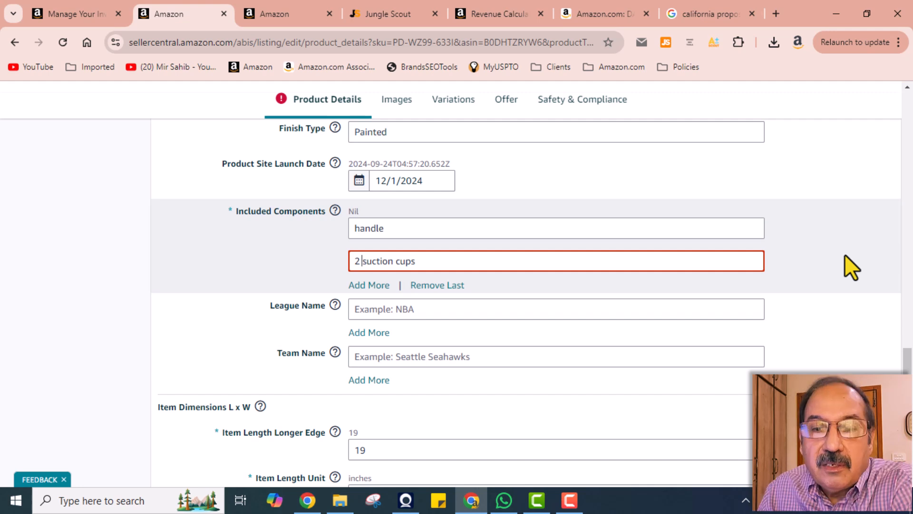
click(844, 254)
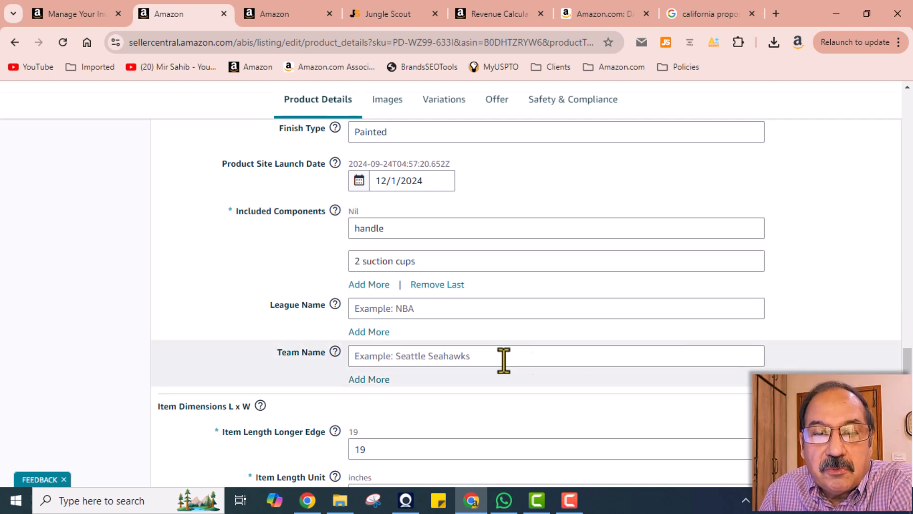
- Review the League Name and Team Name fields and the guidance for Item Dimensions L x W
click(376, 312)
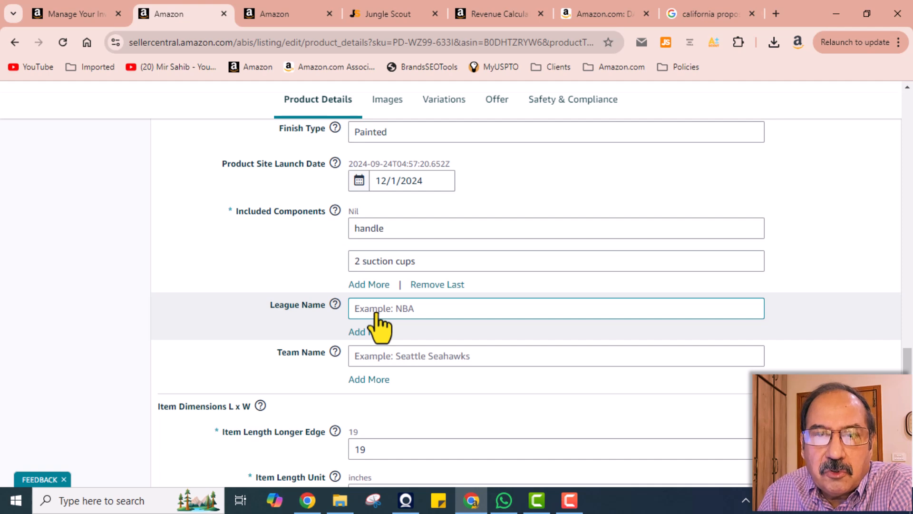
scroll(710, 326, down, 4)
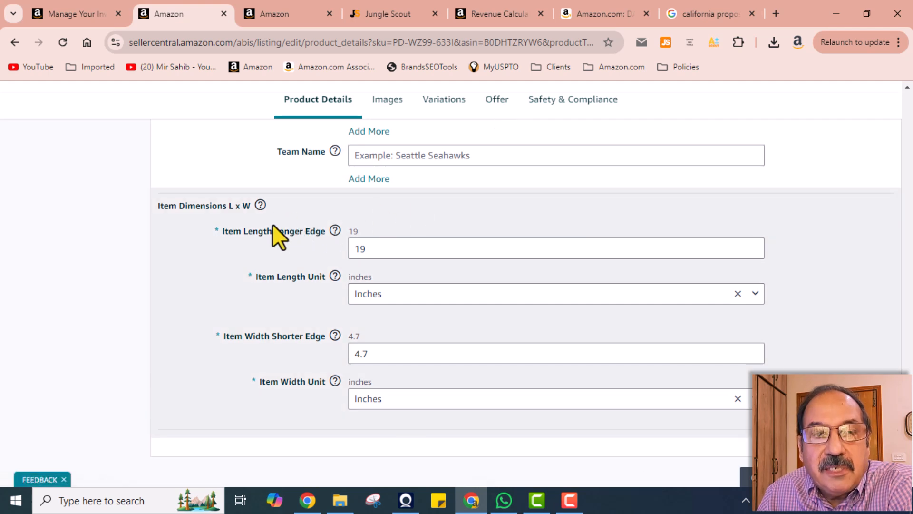
mouse_move(261, 206)
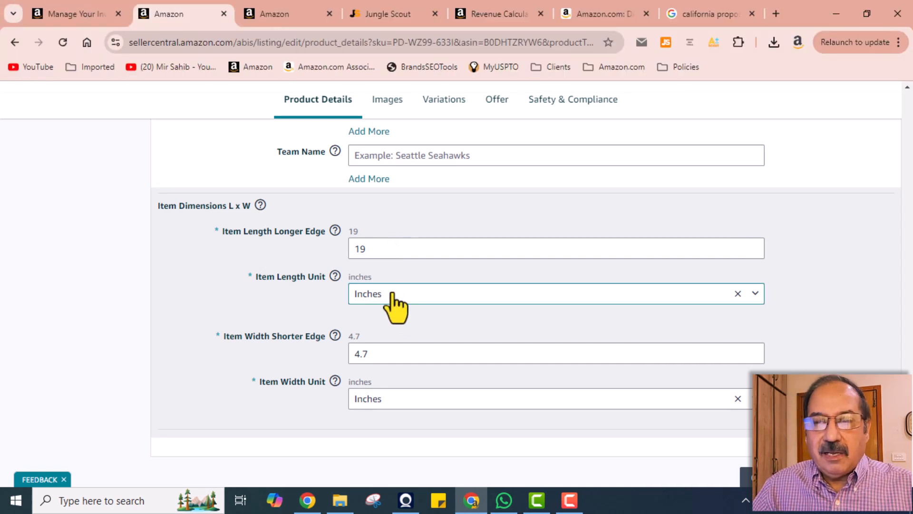
scroll(400, 304, down, 3)
scroll(489, 339, up, 12)
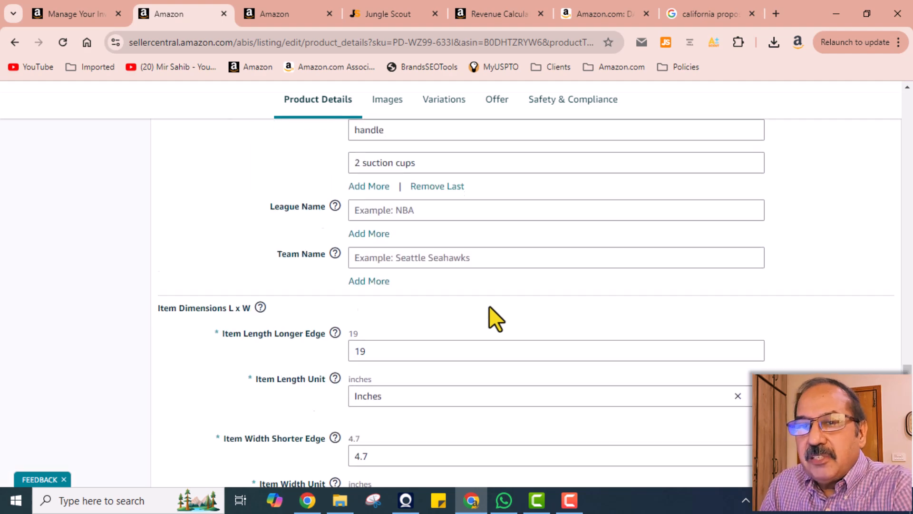
- Review the listing's live product images and its variation options
click(383, 101)
scroll(571, 305, down, 3)
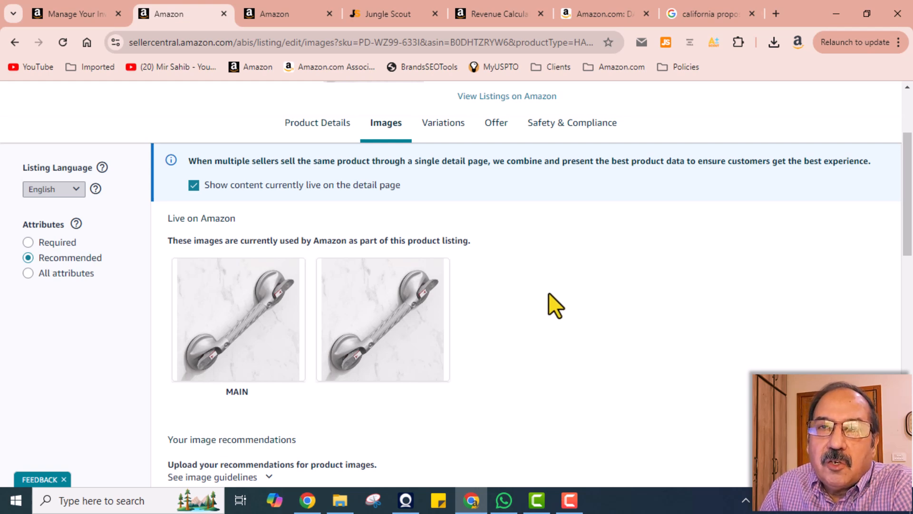
scroll(549, 293, up, 1)
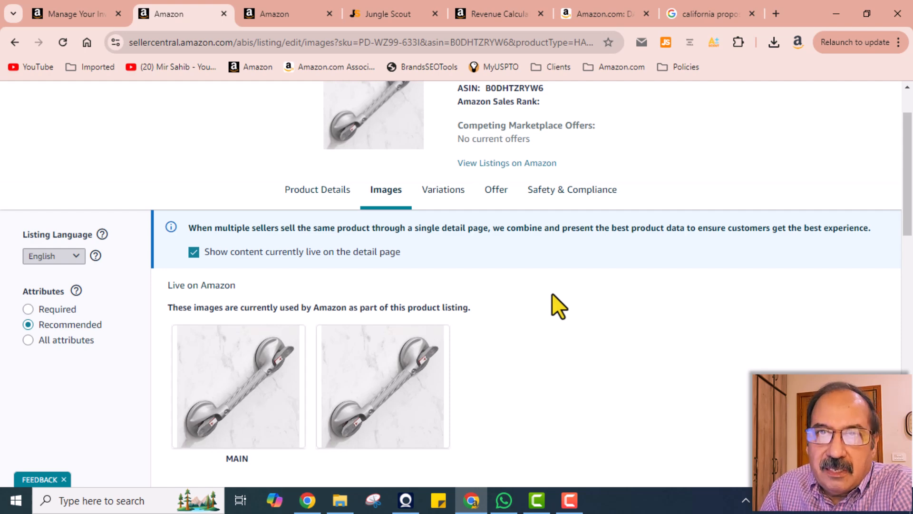
click(443, 192)
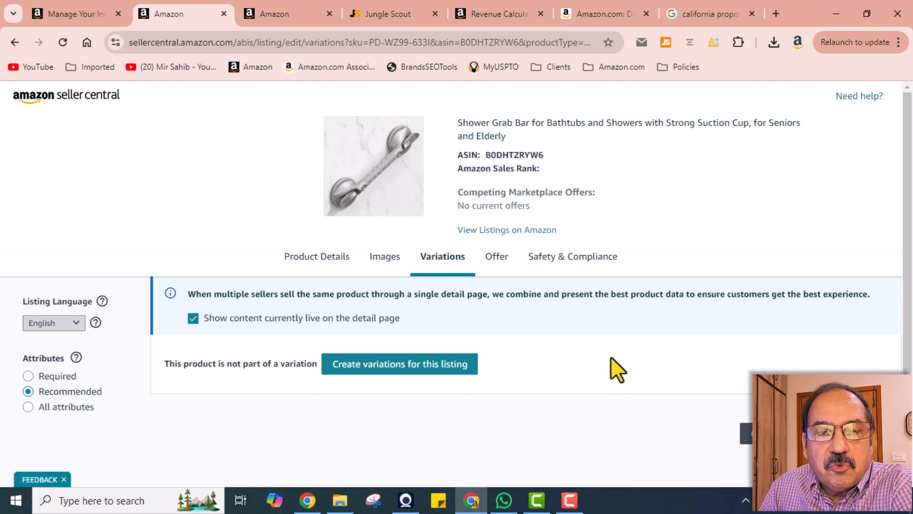
scroll(611, 369, down, 1)
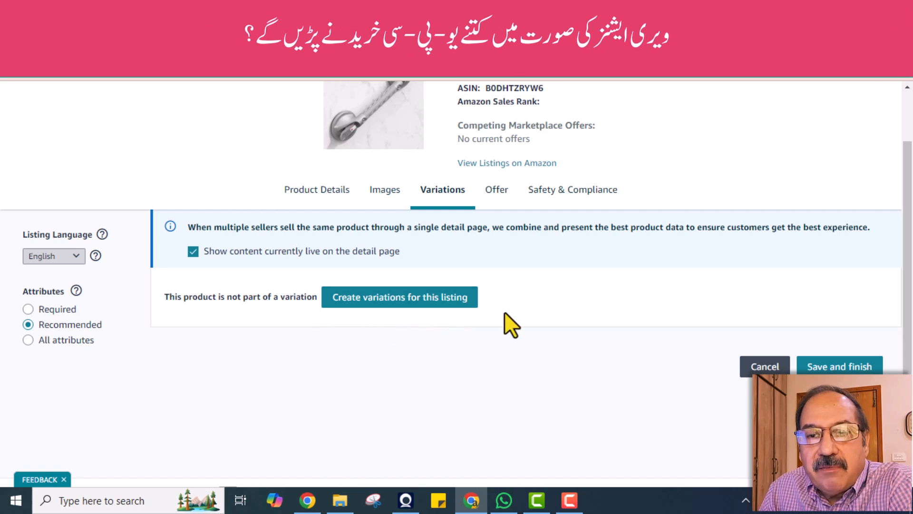
scroll(555, 342, up, 1)
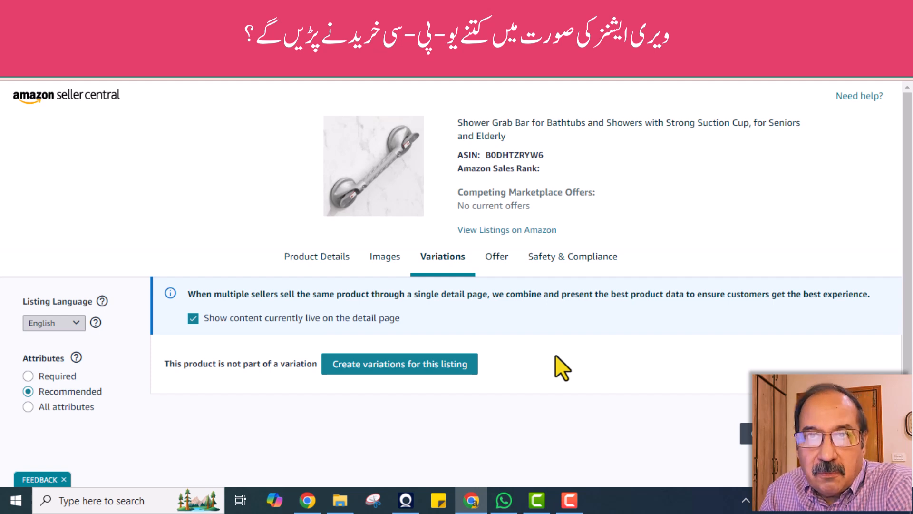
- Open the listing's offer details and read the guidance for Your Price and List Price
click(497, 257)
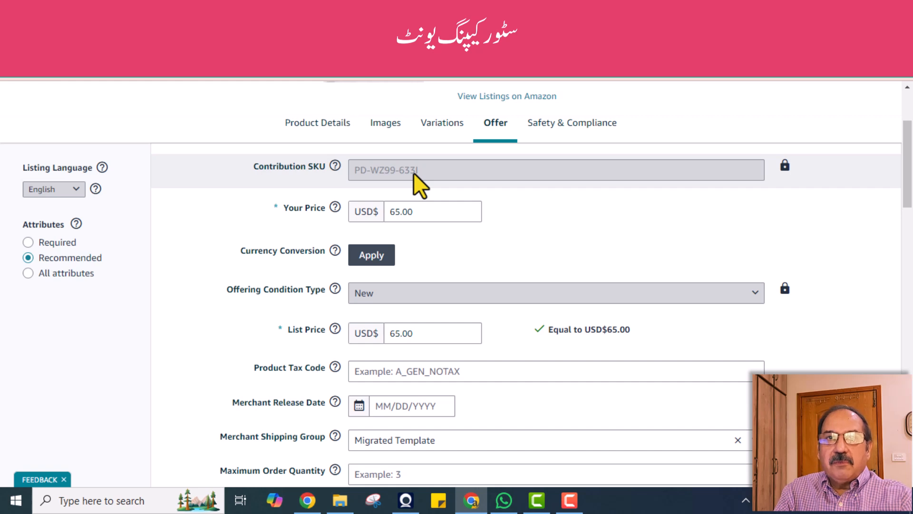
click(447, 214)
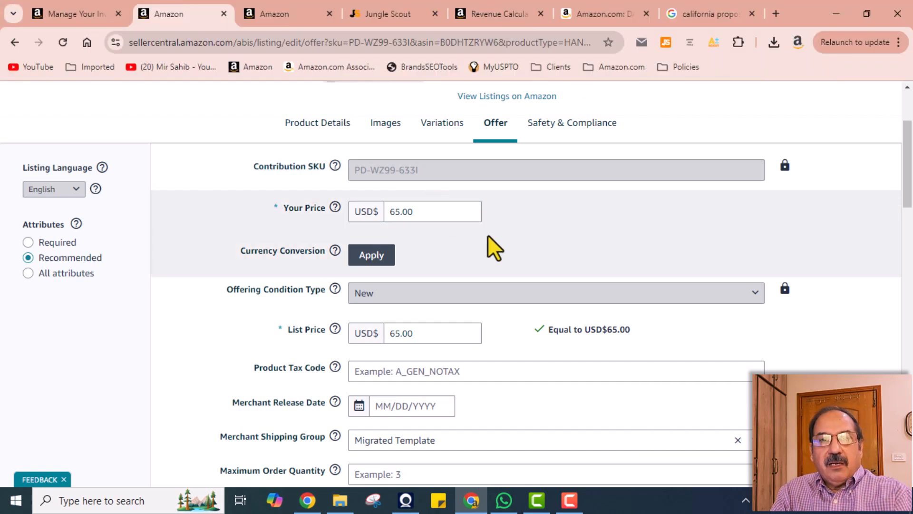
mouse_move(336, 209)
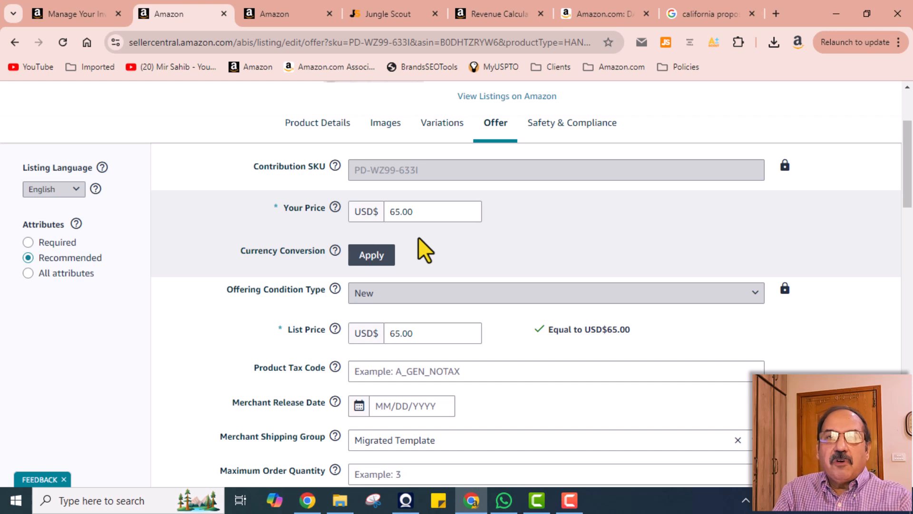
scroll(419, 238, down, 2)
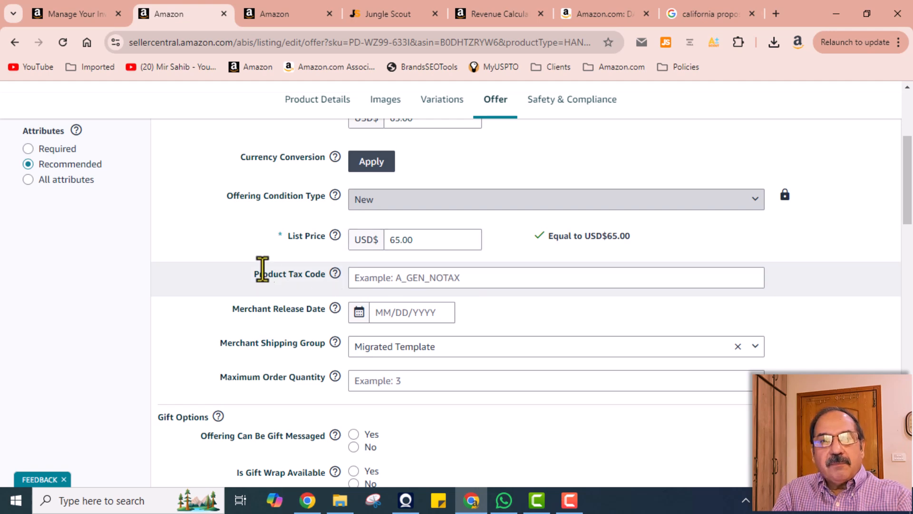
click(426, 240)
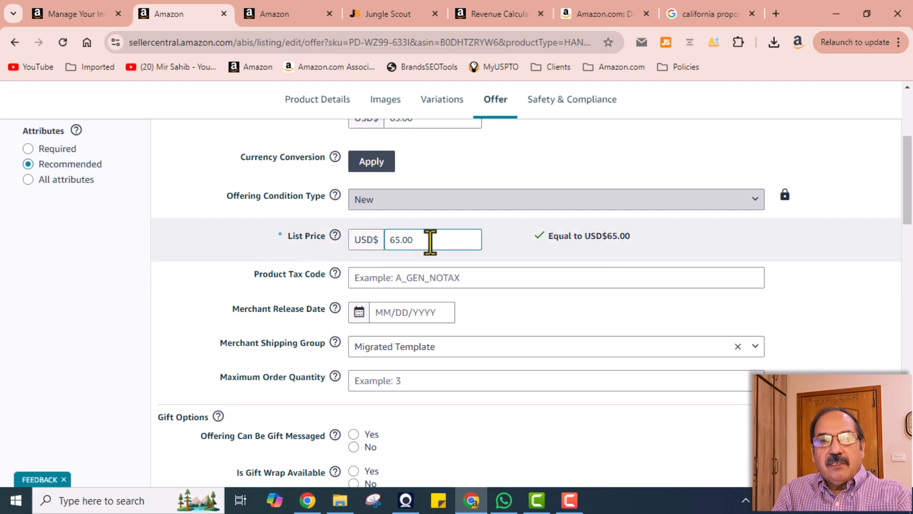
mouse_move(335, 236)
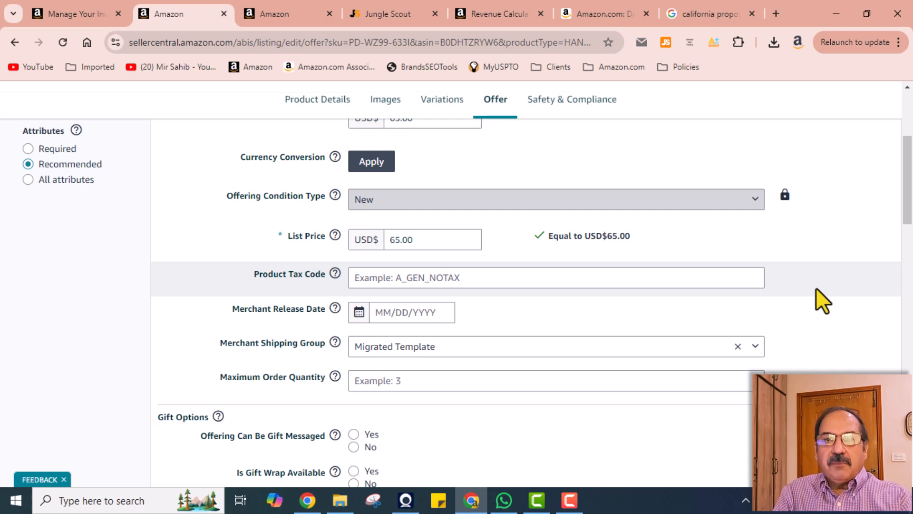
- Read the Product Tax Code guidance and look over the Maximum Order Quantity and Gift Options fields
scroll(533, 235, up, 3)
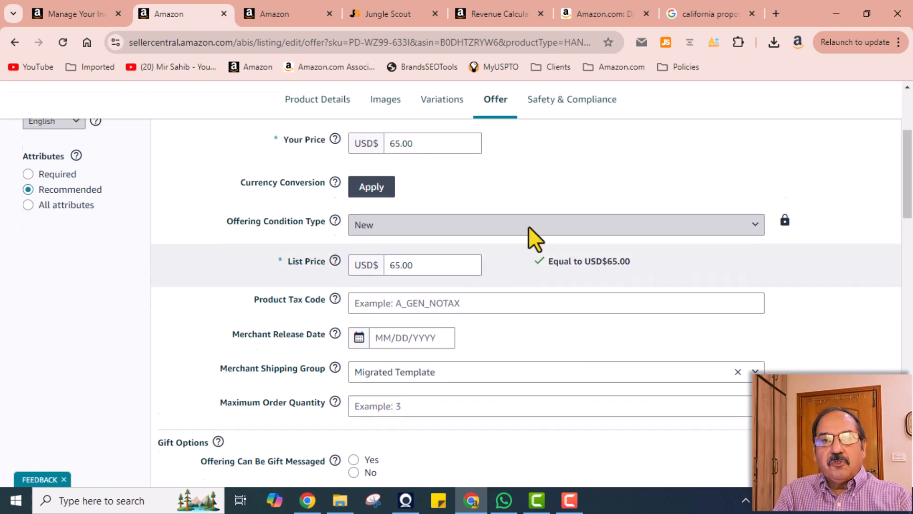
scroll(532, 269, down, 3)
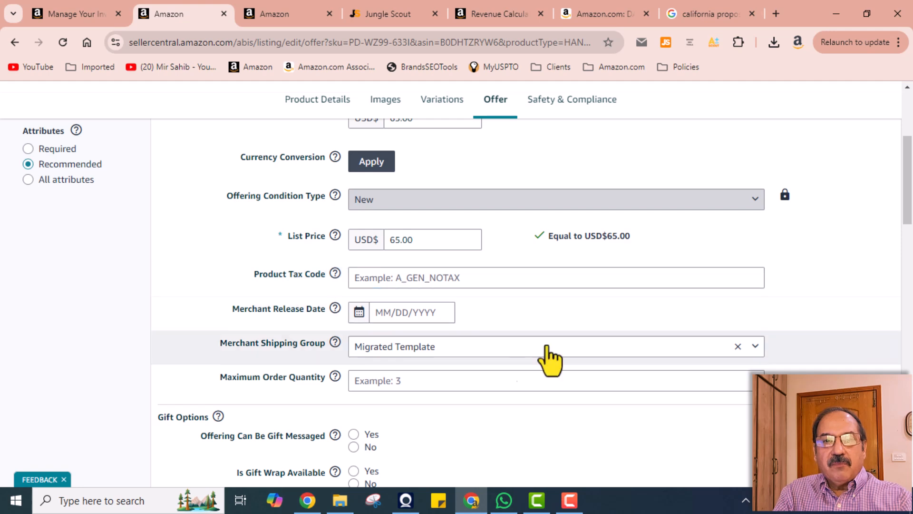
mouse_move(335, 274)
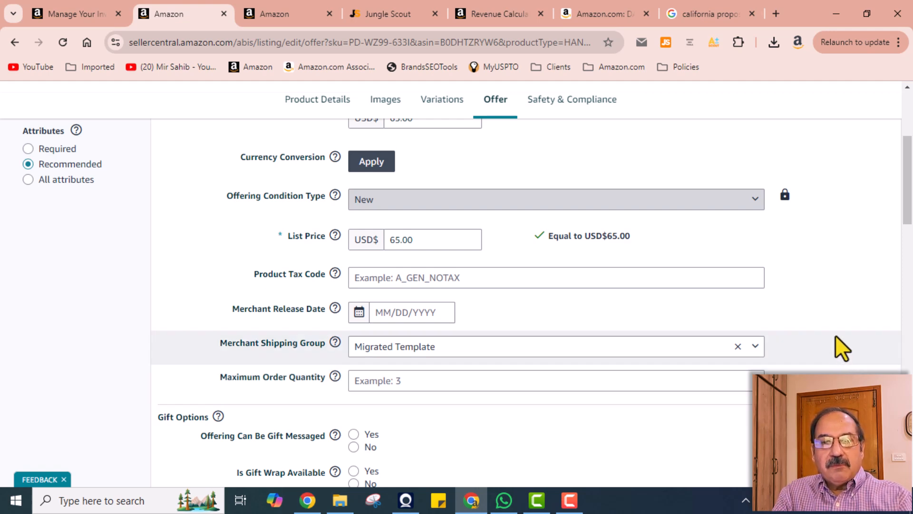
scroll(835, 334, down, 1)
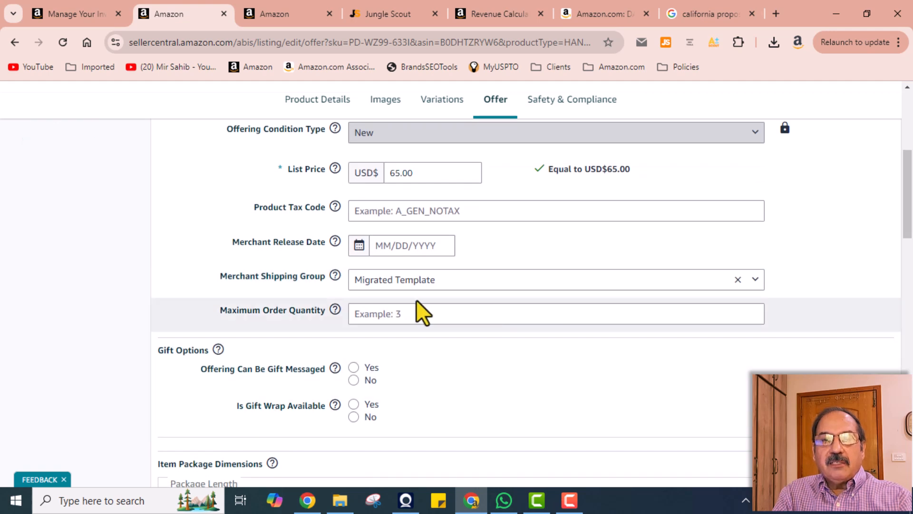
click(403, 315)
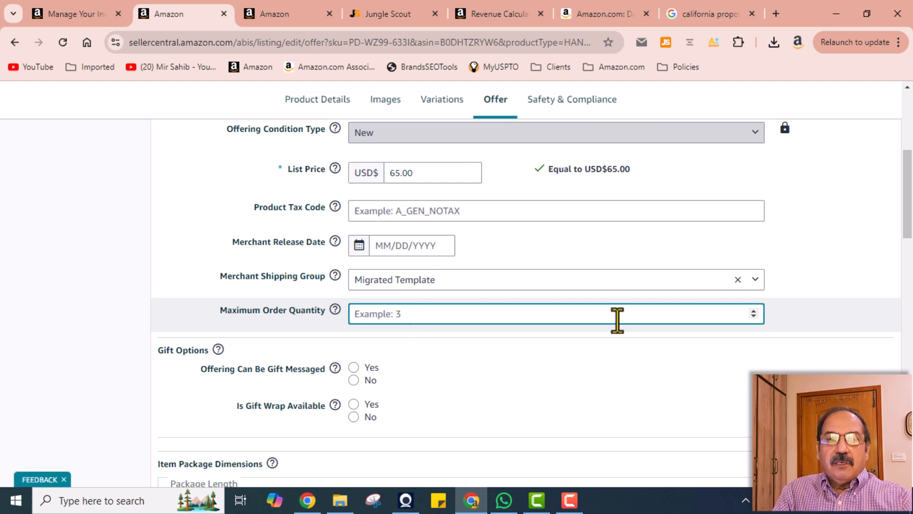
scroll(647, 355, down, 3)
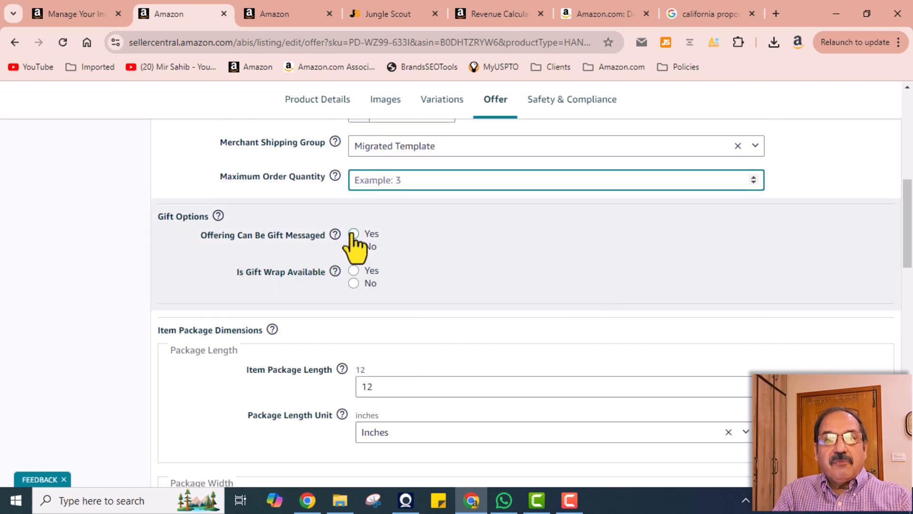
- Review the Gift Options, Item Package Dimensions, Package Weight and the offers in other marketplaces
mouse_move(336, 236)
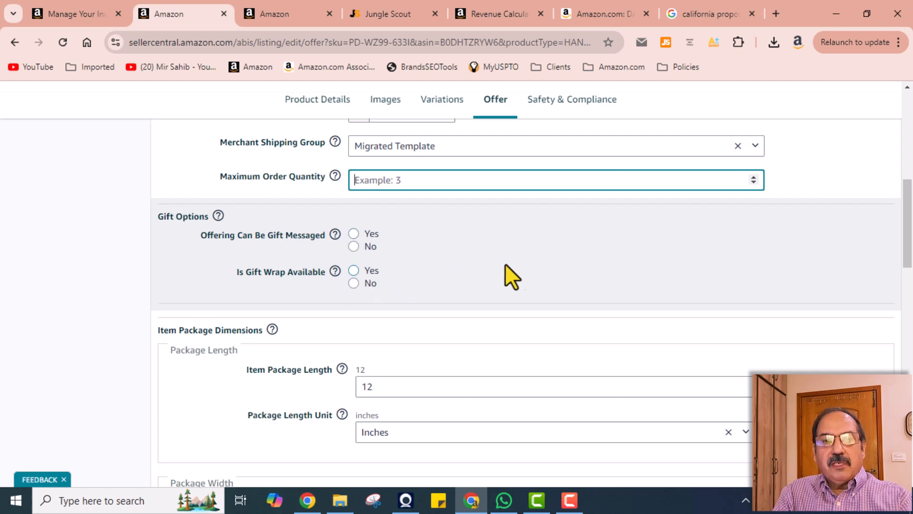
scroll(557, 258, down, 3)
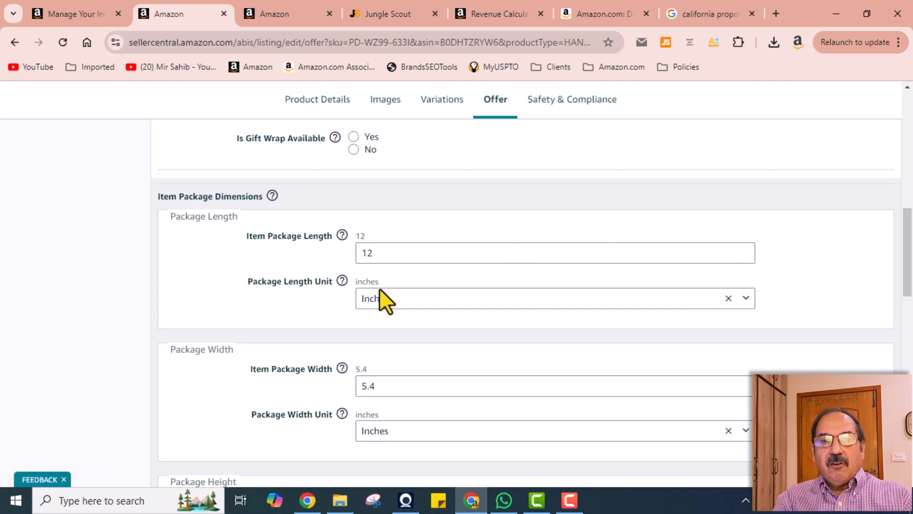
scroll(532, 325, down, 3)
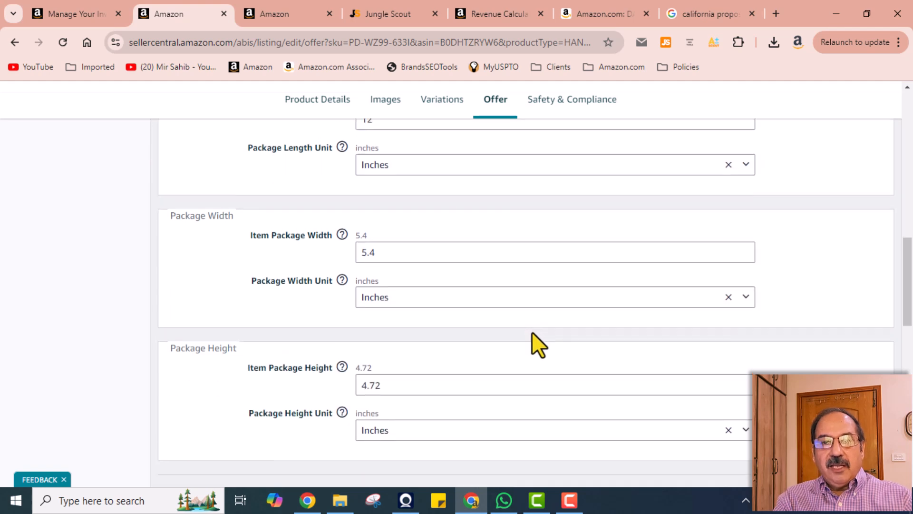
scroll(532, 332, down, 7)
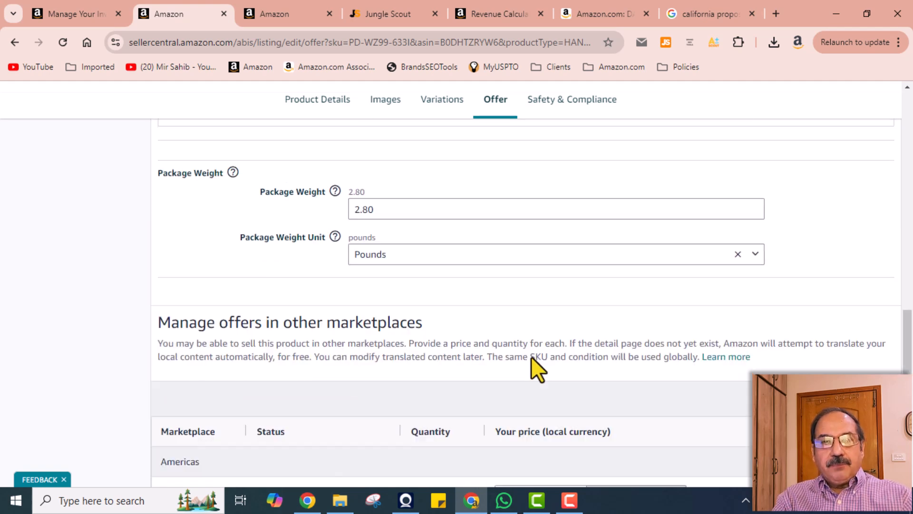
scroll(336, 394, down, 4)
scroll(336, 393, up, 1)
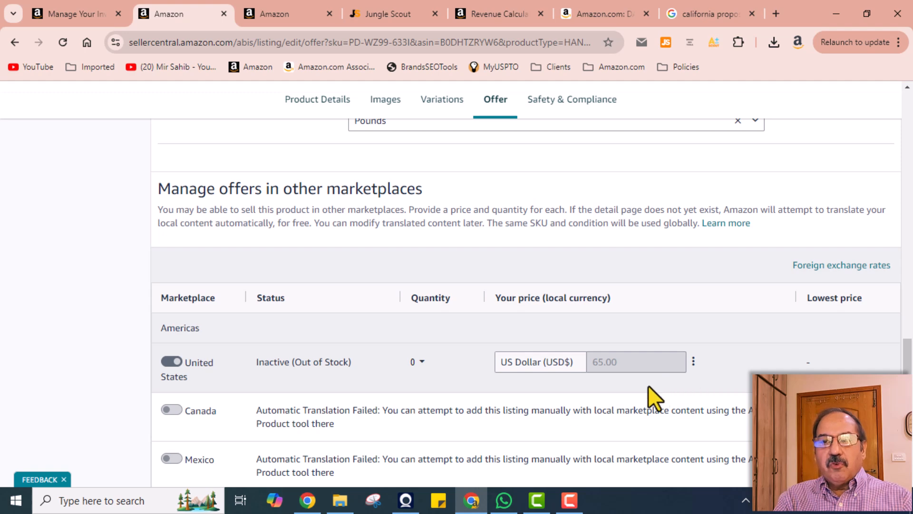
scroll(424, 240, up, 5)
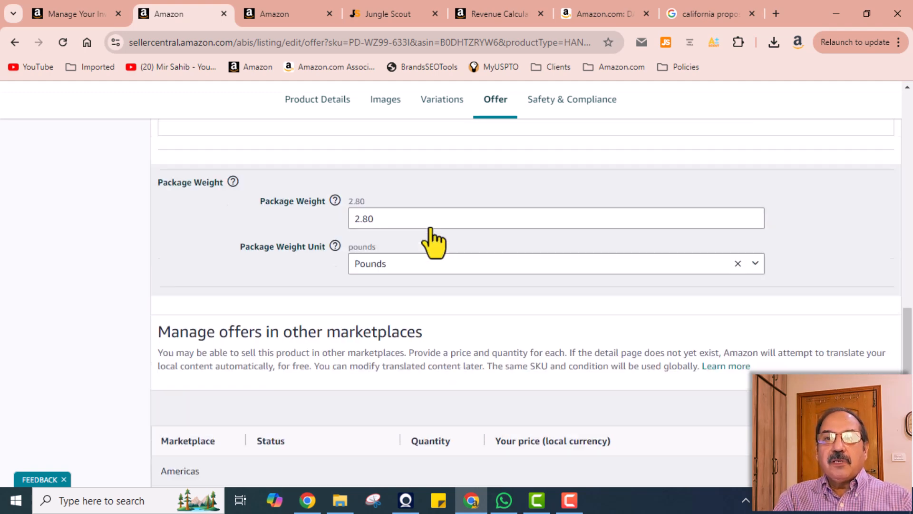
scroll(507, 347, up, 15)
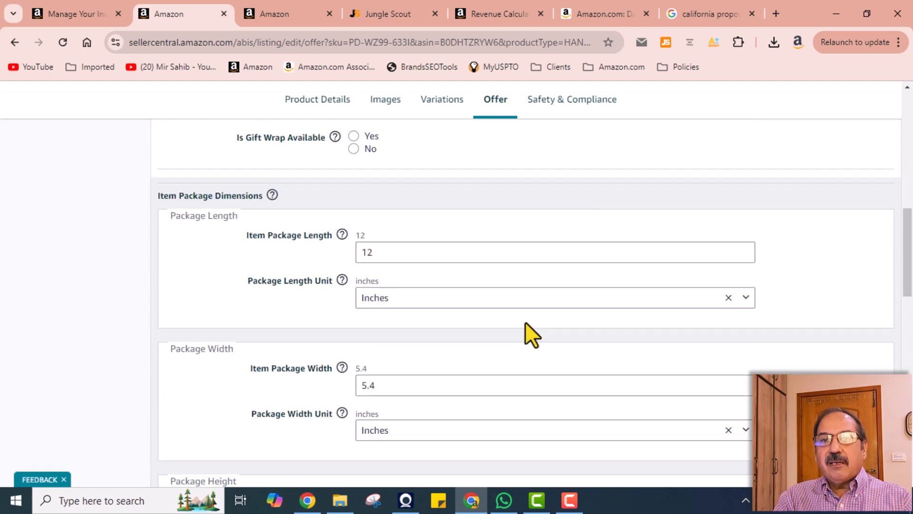
- Open the listing's Safety & Compliance details and look over the available Dangerous Goods Regulations options
scroll(525, 323, up, 4)
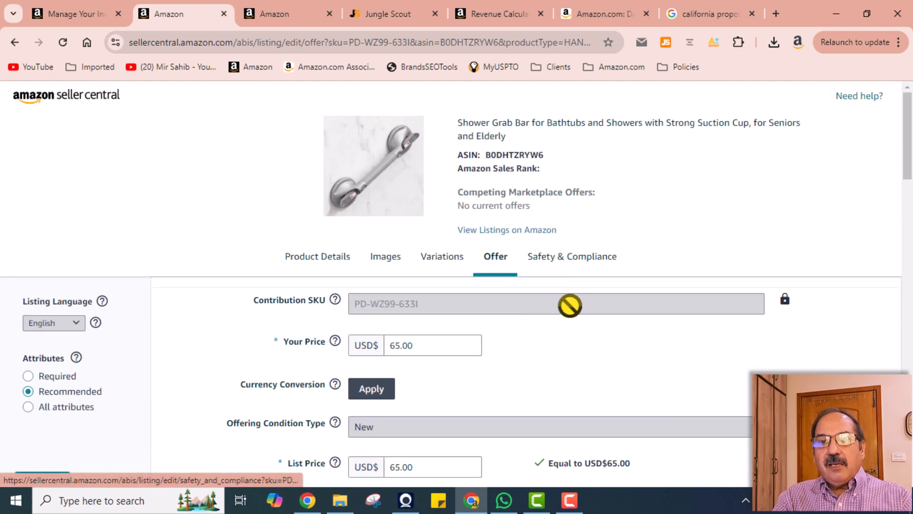
scroll(588, 228, down, 1)
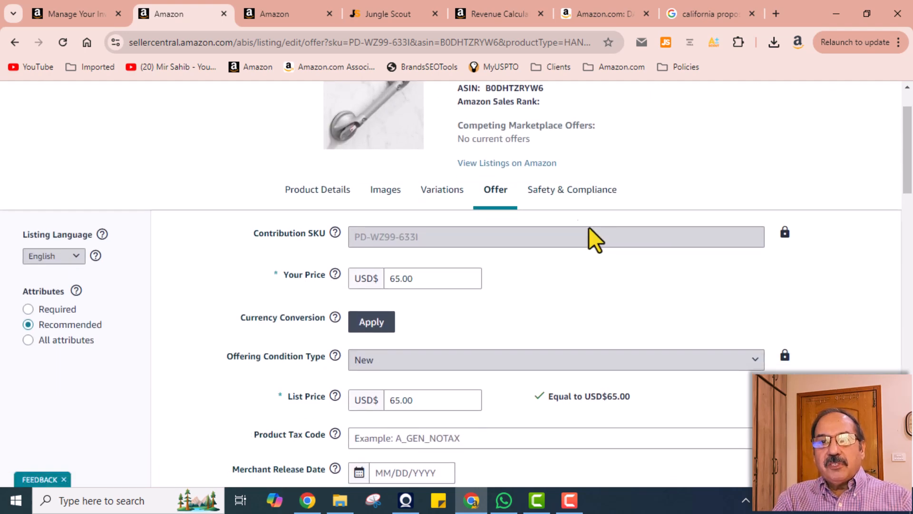
click(566, 191)
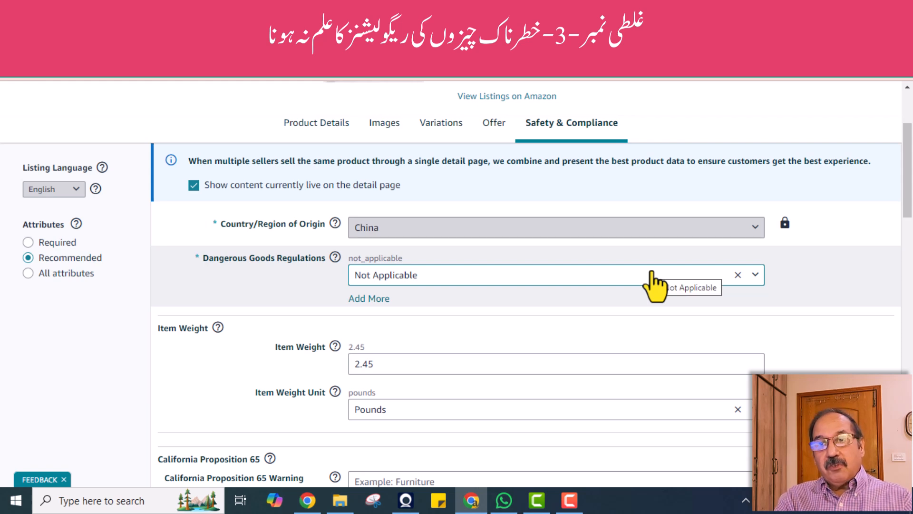
click(754, 276)
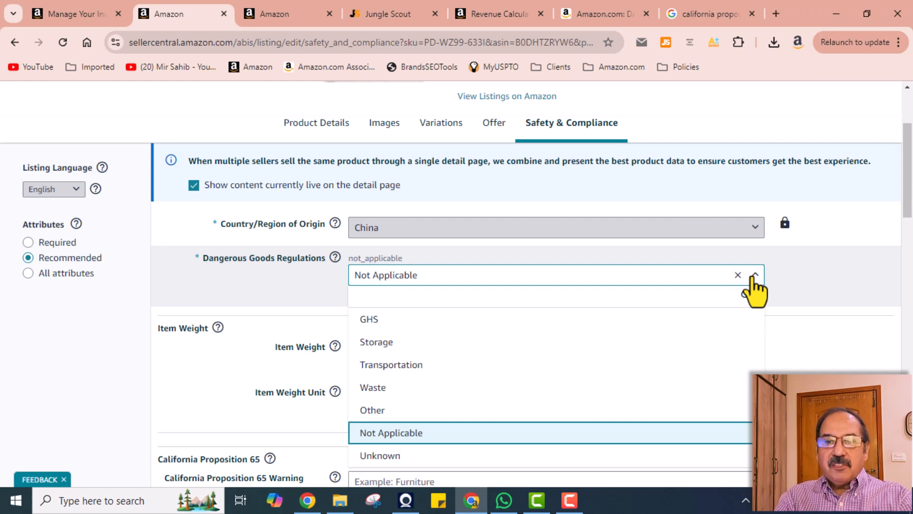
click(791, 265)
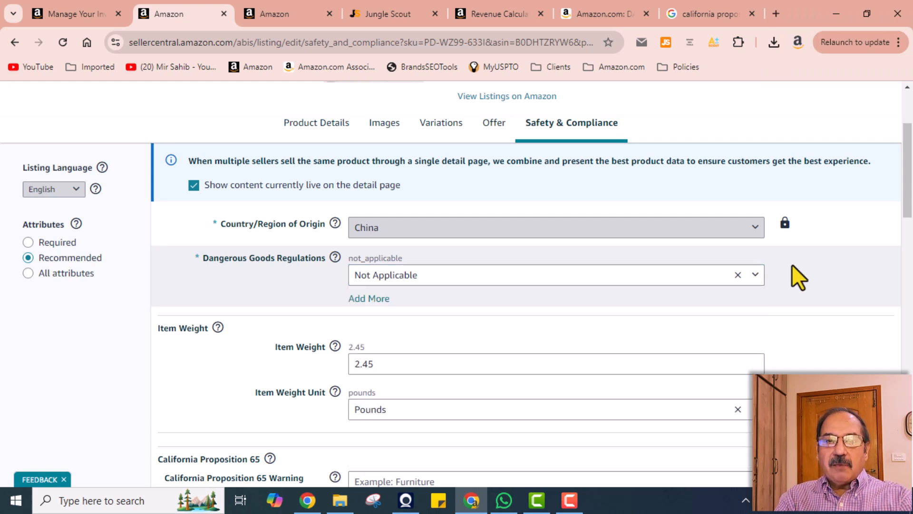
- Review the Item Weight, California Proposition 65, Pesticide Marking and FCC Radio Frequency Emission Compliance fields
scroll(817, 292, down, 2)
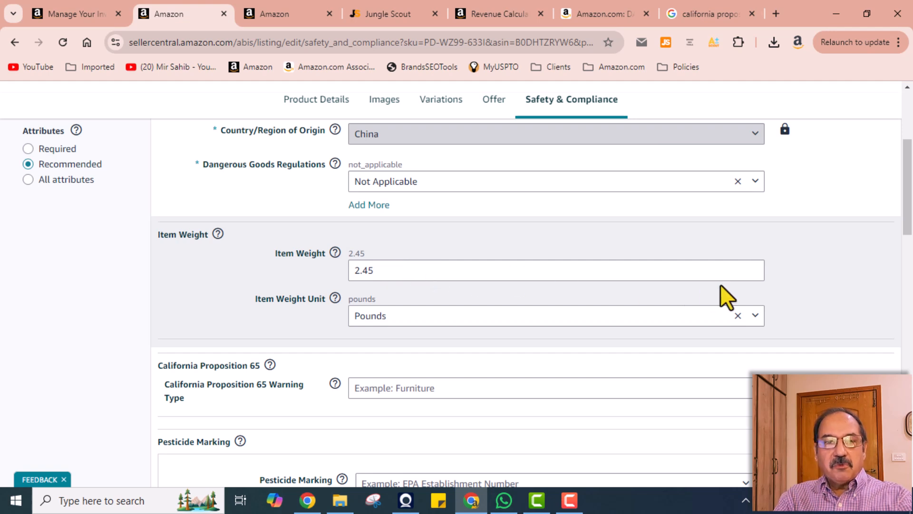
scroll(720, 286, down, 3)
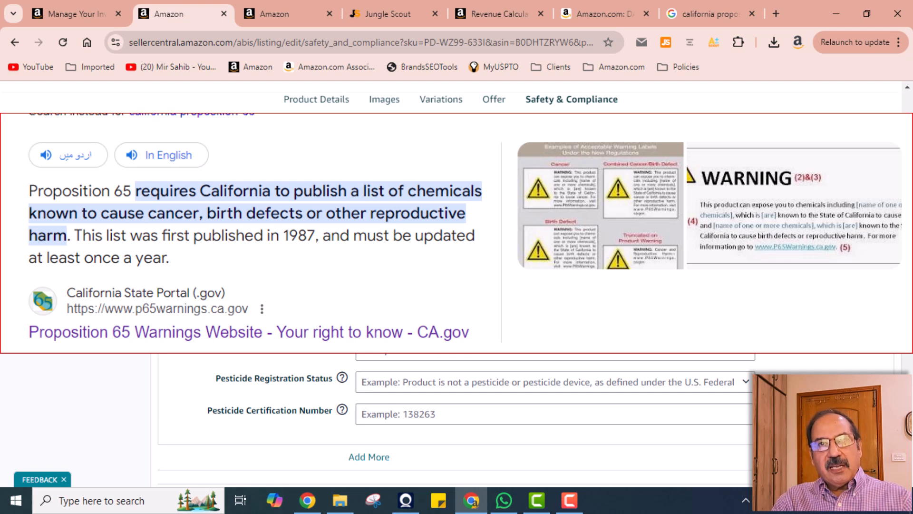
mouse_move(270, 231)
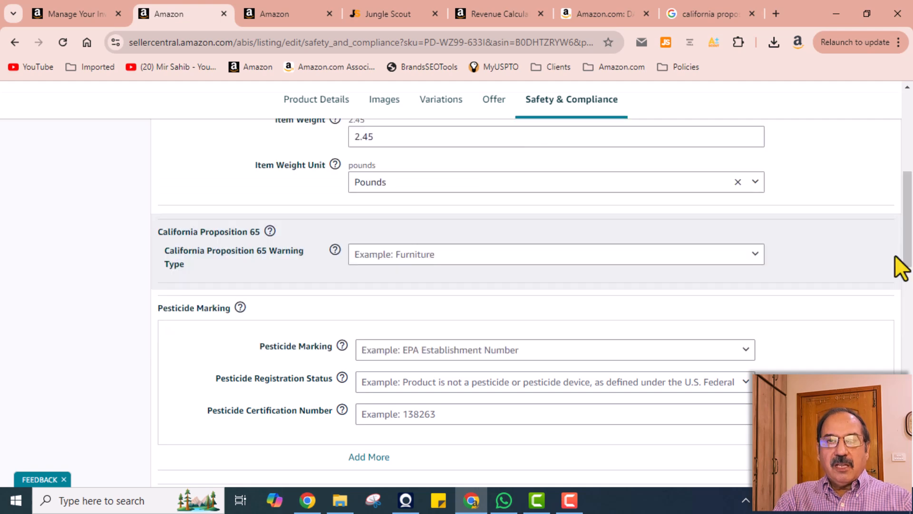
scroll(894, 257, down, 3)
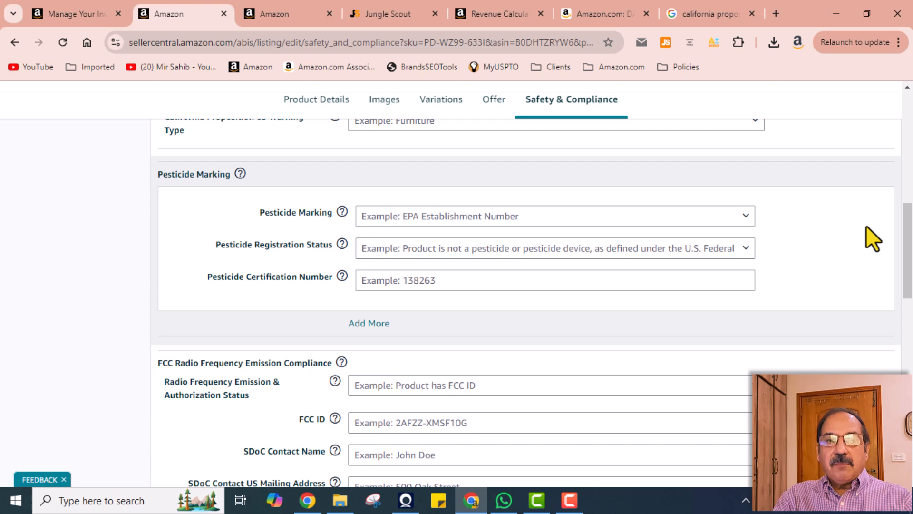
scroll(866, 226, down, 3)
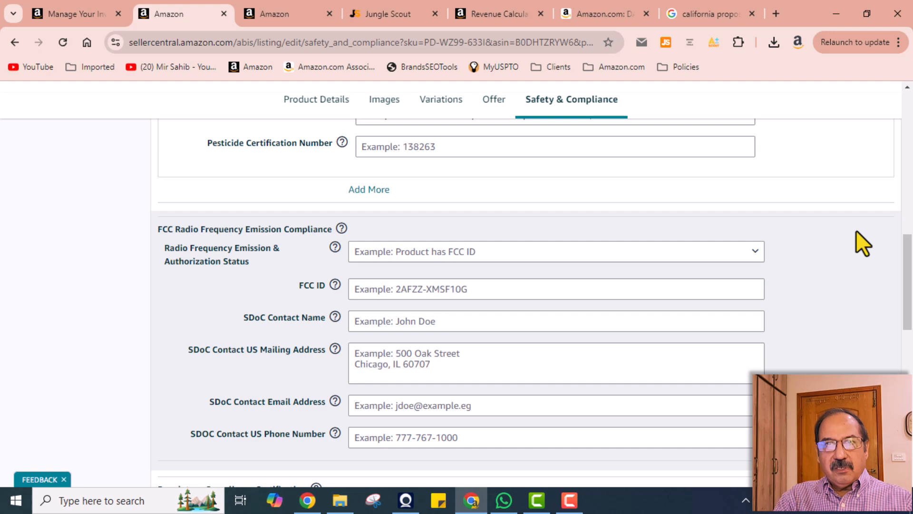
scroll(44, 218, up, 1)
- Look over the attribute filter choices against the compliance fields and select Recommended attributes
scroll(45, 219, up, 10)
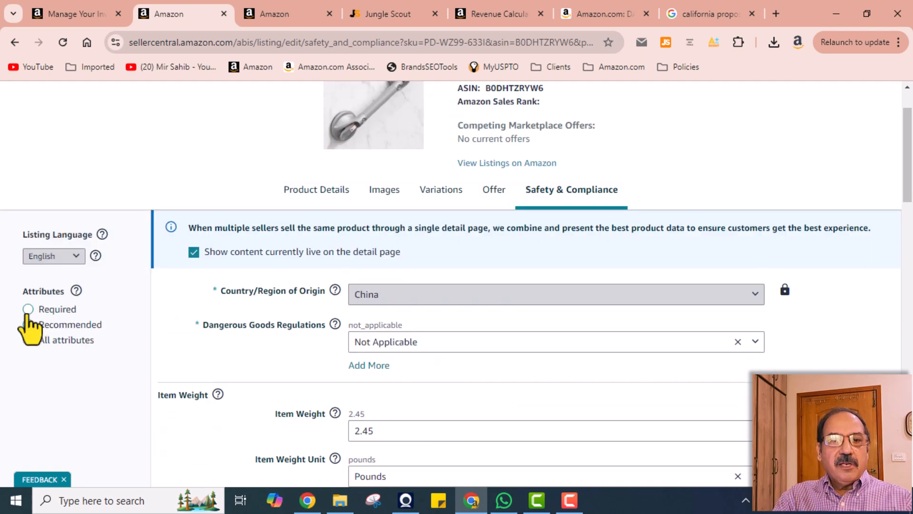
scroll(875, 364, down, 6)
scroll(875, 364, down, 10)
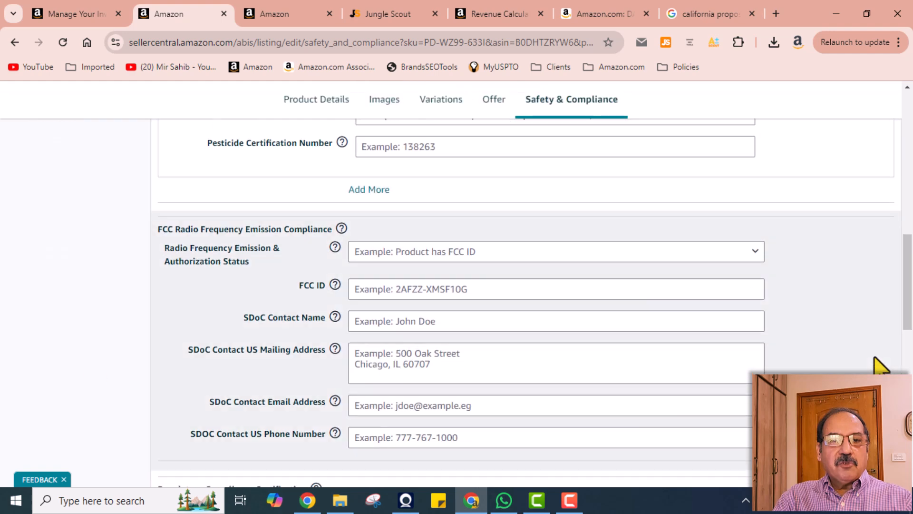
scroll(87, 230, up, 16)
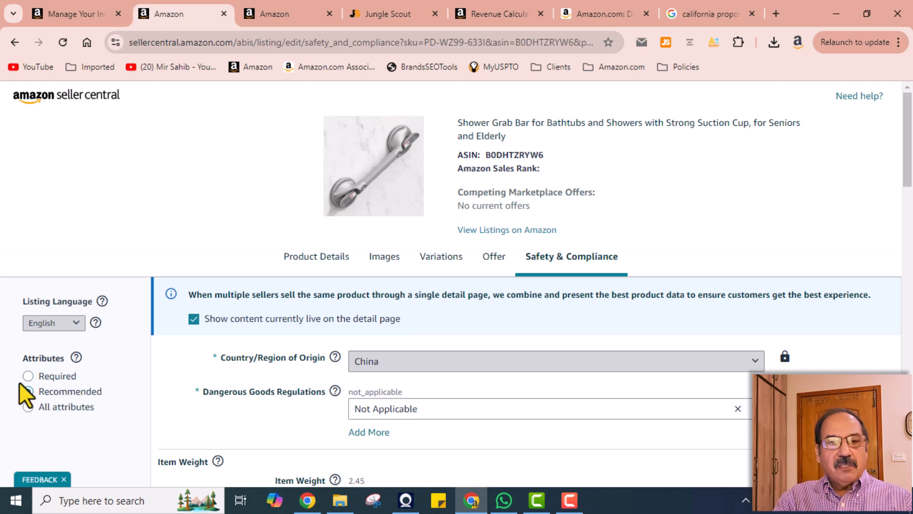
click(27, 391)
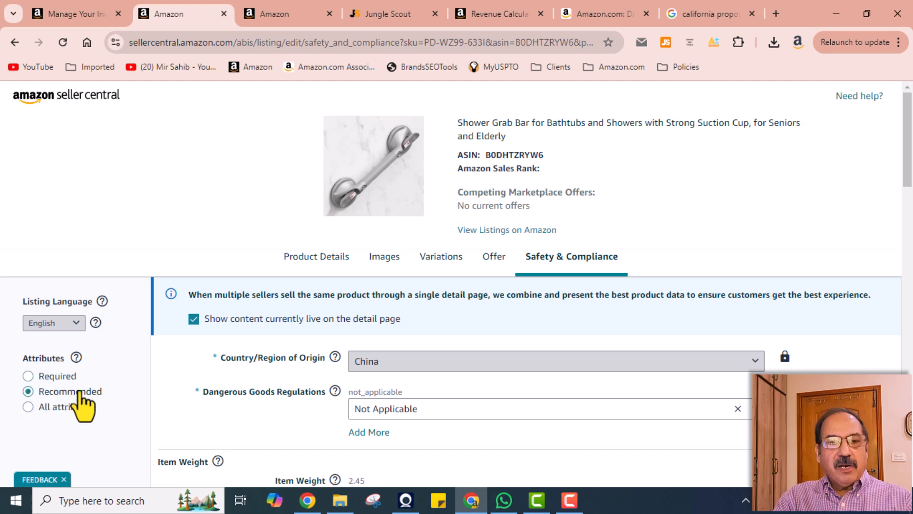
- Examine the Compliance Media, GPSR Safety Attestation and GPSR Manufacturer Email Address fields at the end of the form
scroll(199, 401, down, 6)
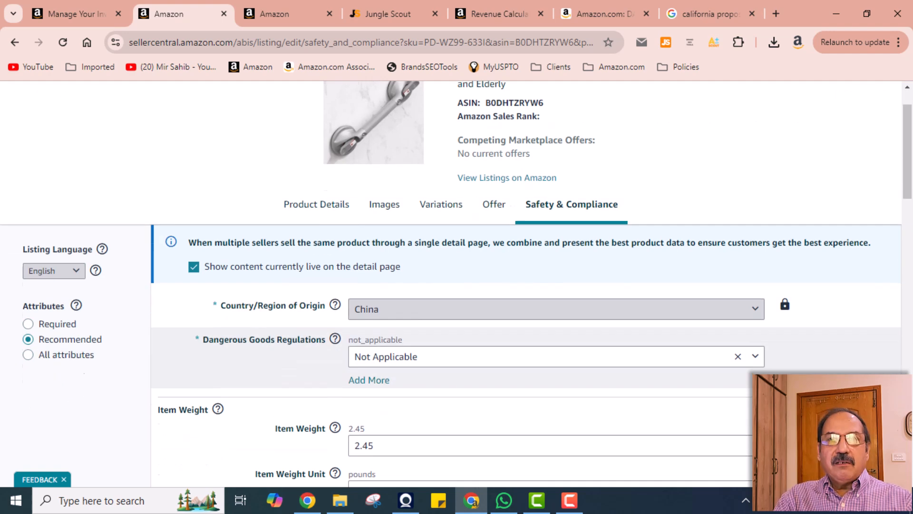
scroll(520, 408, down, 20)
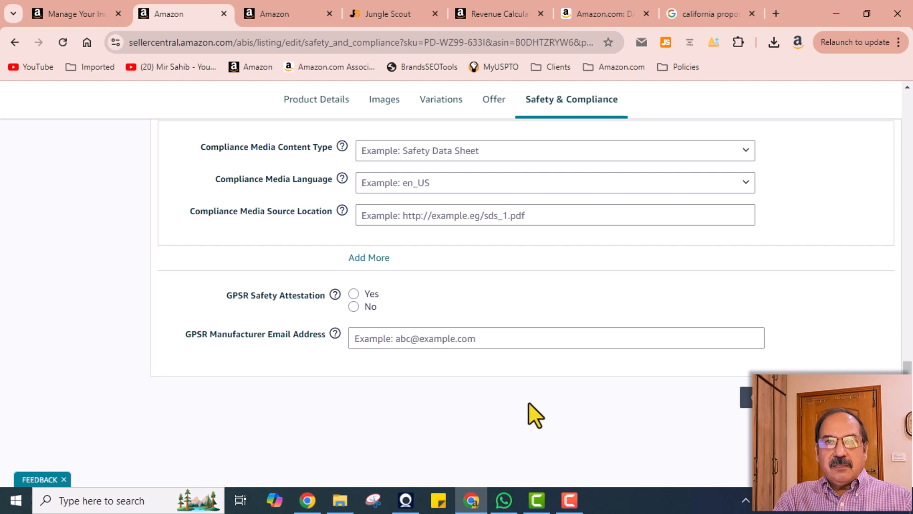
scroll(529, 401, up, 1)
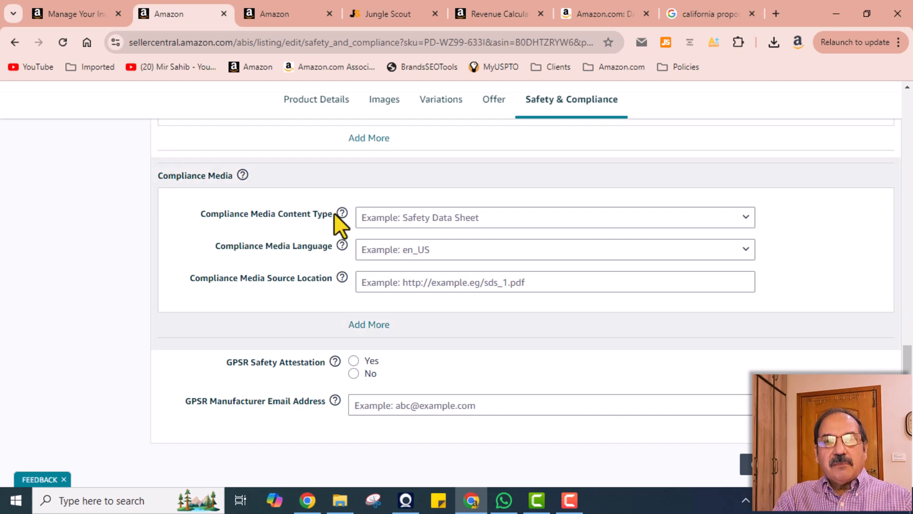
mouse_move(342, 213)
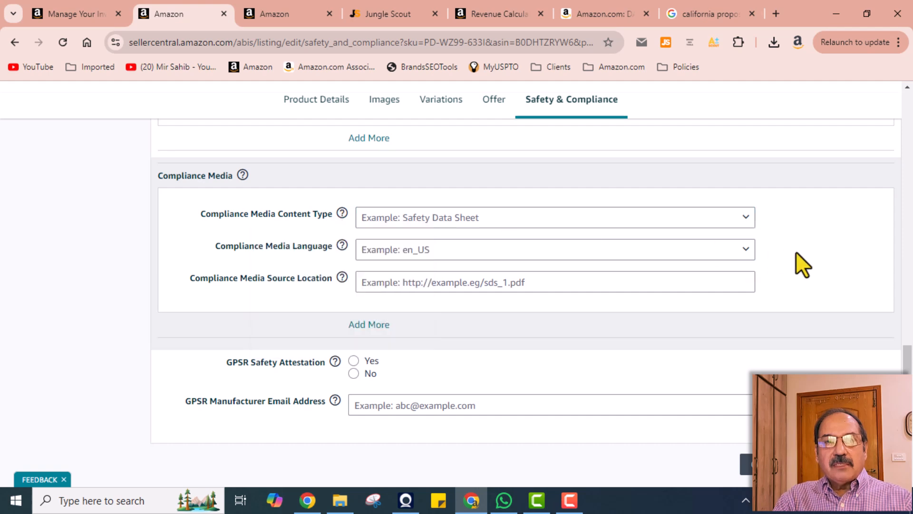
scroll(826, 255, down, 1)
scroll(826, 255, down, 2)
scroll(728, 329, down, 1)
scroll(746, 294, up, 7)
scroll(749, 292, up, 10)
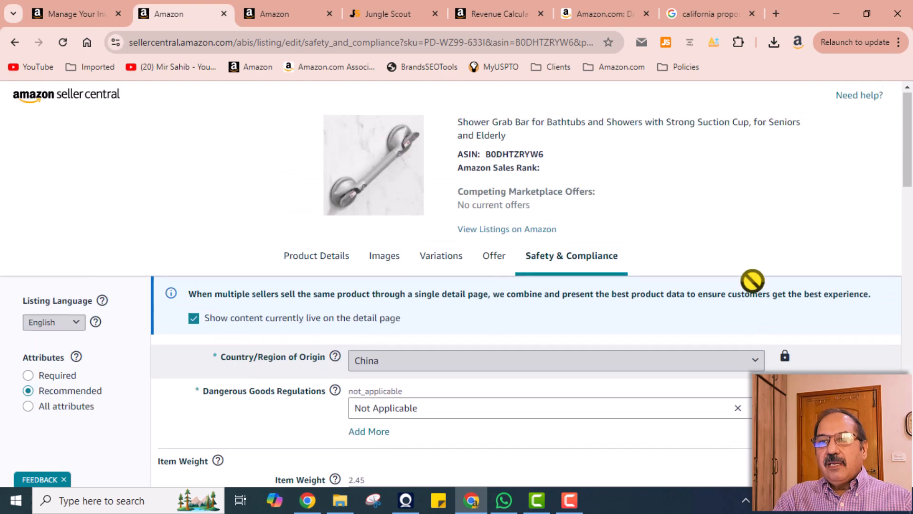
- Go over the whole Safety & Compliance form again, from the Save and finish option back through the pesticide and FCC sections
scroll(778, 361, down, 12)
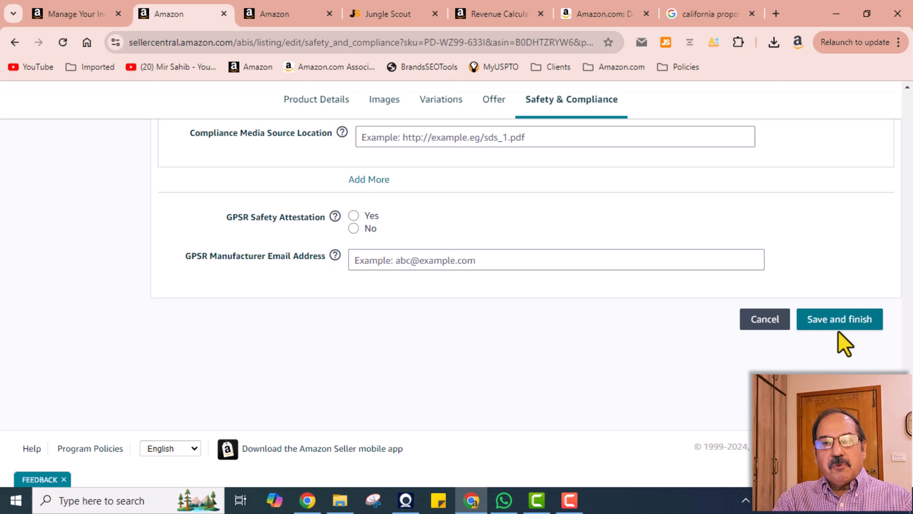
scroll(782, 249, up, 12)
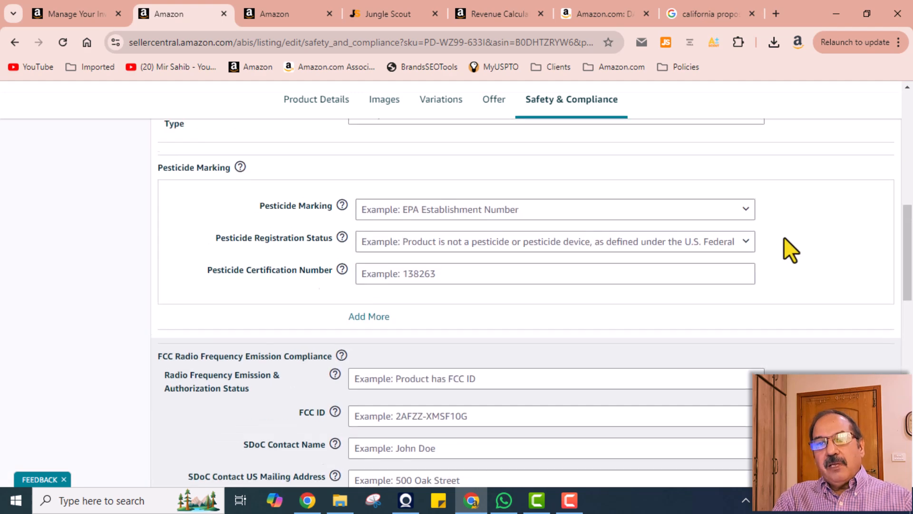
scroll(784, 237, up, 10)
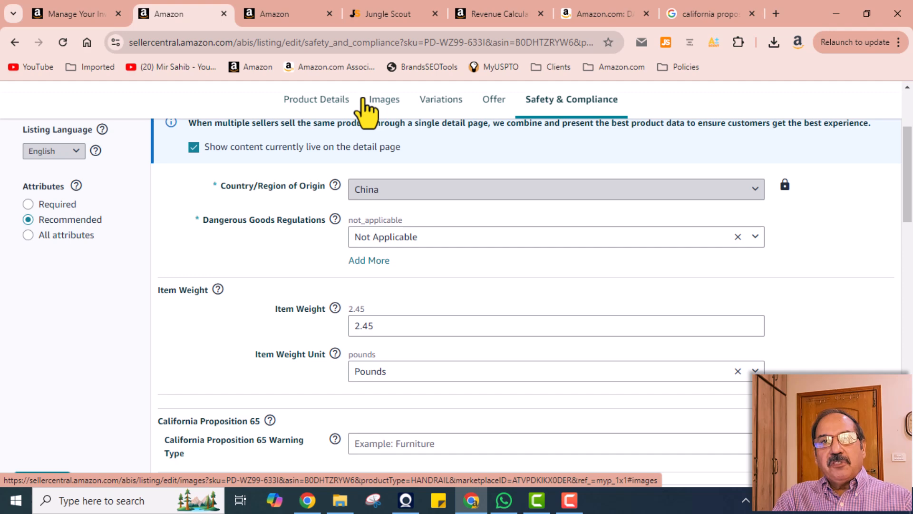
scroll(831, 371, down, 8)
scroll(523, 285, down, 3)
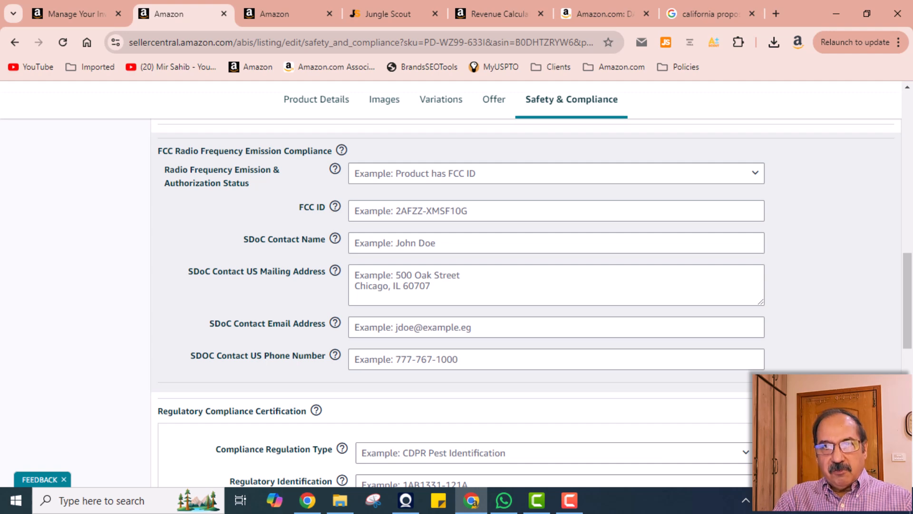
scroll(836, 354, up, 5)
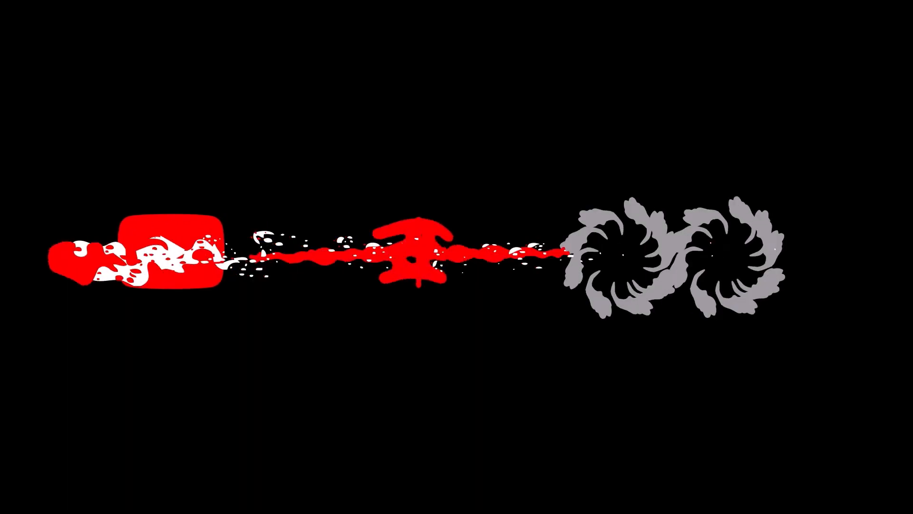